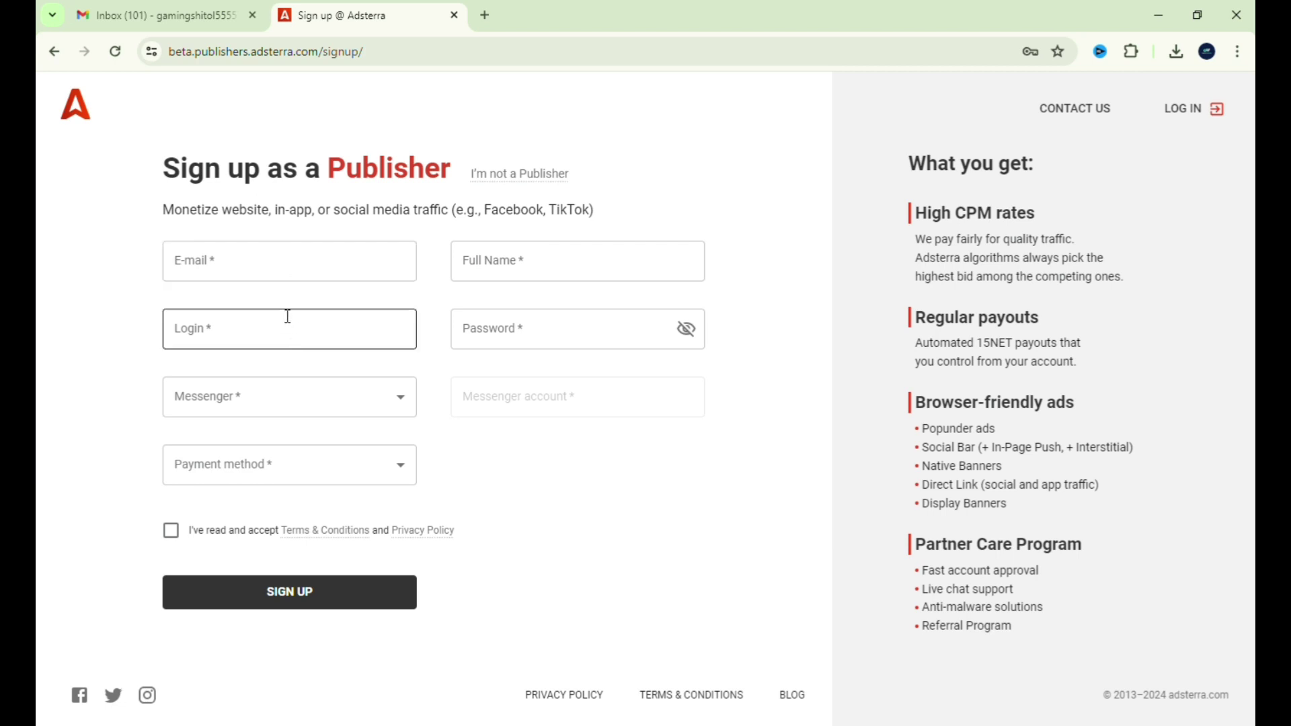
- Switch from the Adsterra sign-up form to the Gmail inbox tab
{"action": "left_click", "coordinate": [174, 15]}
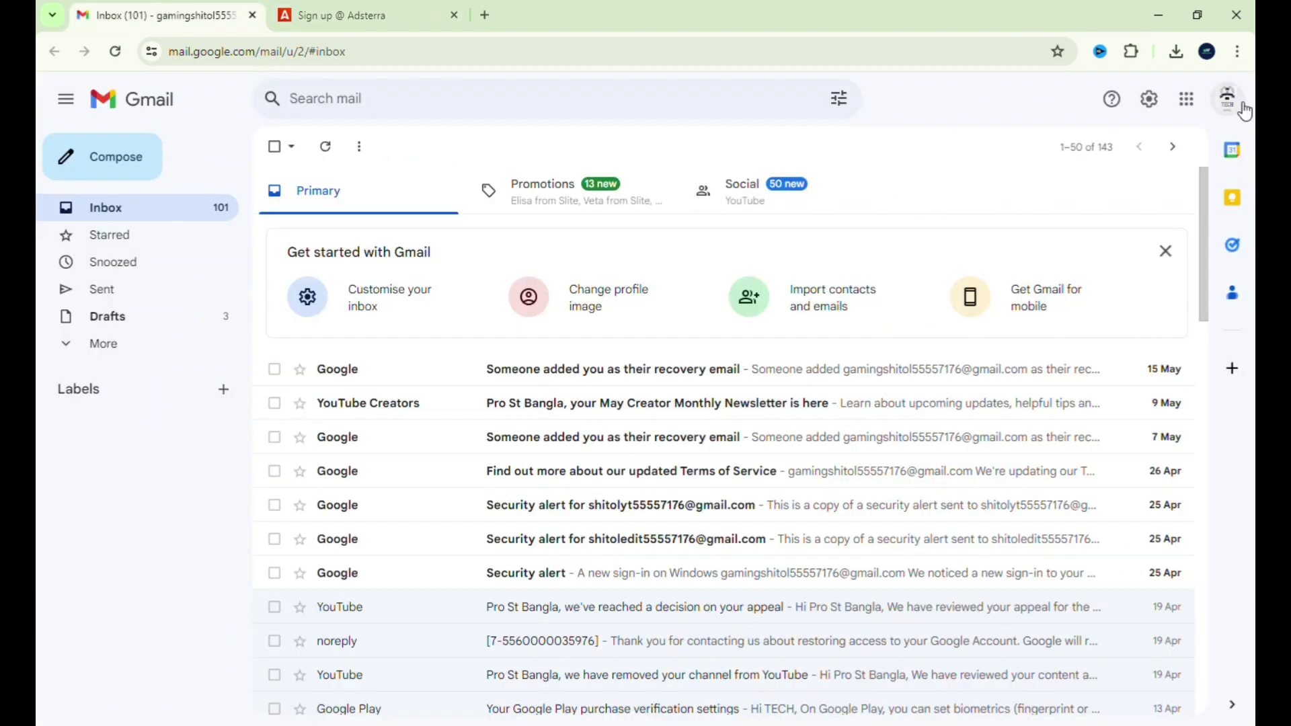
{"action": "left_click", "coordinate": [1227, 99]}
{"action": "triple_click", "coordinate": [1033, 149]}
{"action": "left_click", "coordinate": [999, 159]}
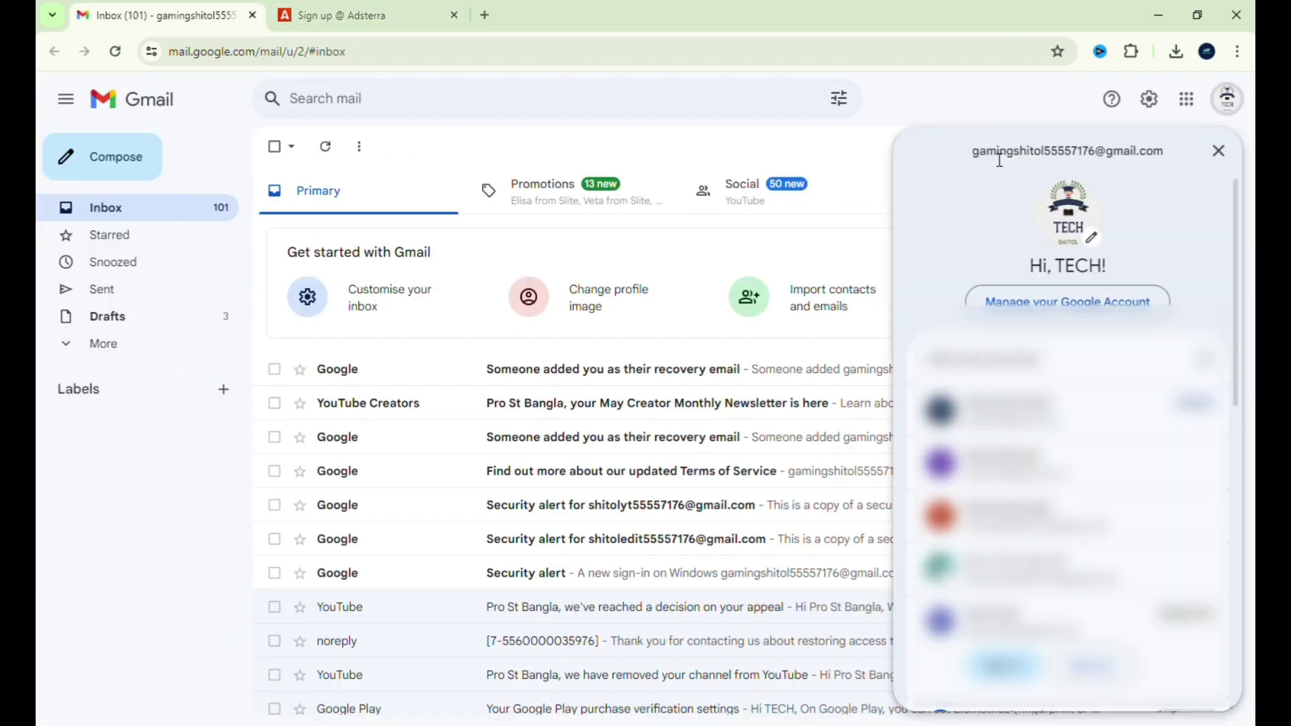
{"action": "double_click", "coordinate": [1035, 160]}
{"action": "triple_click", "coordinate": [1017, 164]}
{"action": "left_click", "coordinate": [994, 163]}
{"action": "left_click_drag", "start_coordinate": [973, 160], "coordinate": [1178, 164]}
{"action": "key", "text": "ctrl+c"}
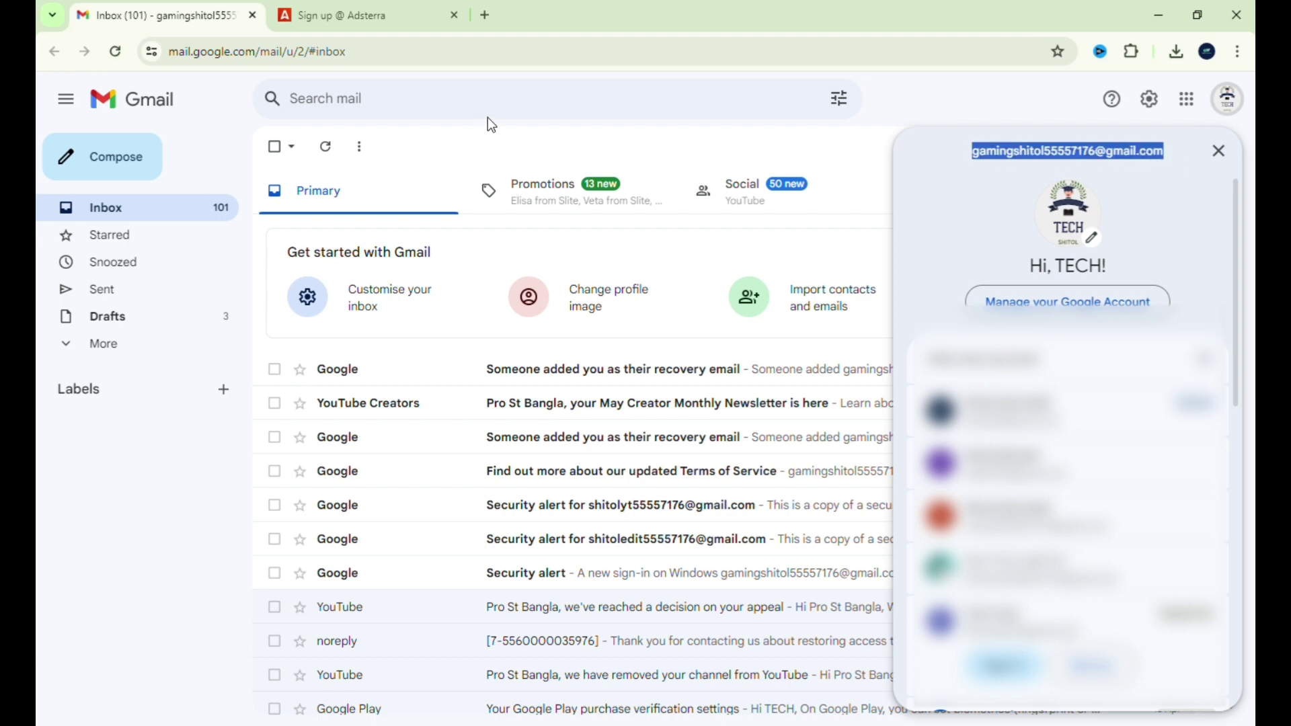
{"action": "left_click", "coordinate": [403, 8]}
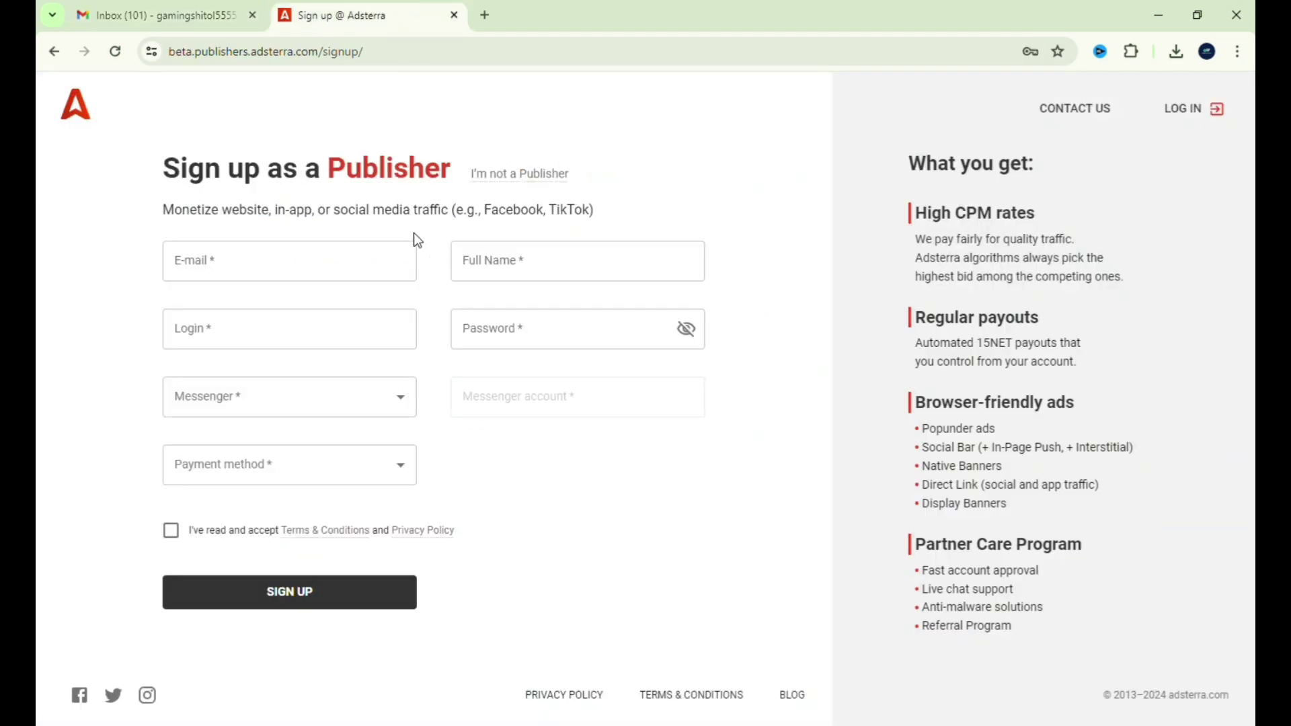
- Paste the copied e-mail into the E-mail field and enter the full name
{"action": "left_click", "coordinate": [344, 274]}
{"action": "key", "text": "ctrl+v"}
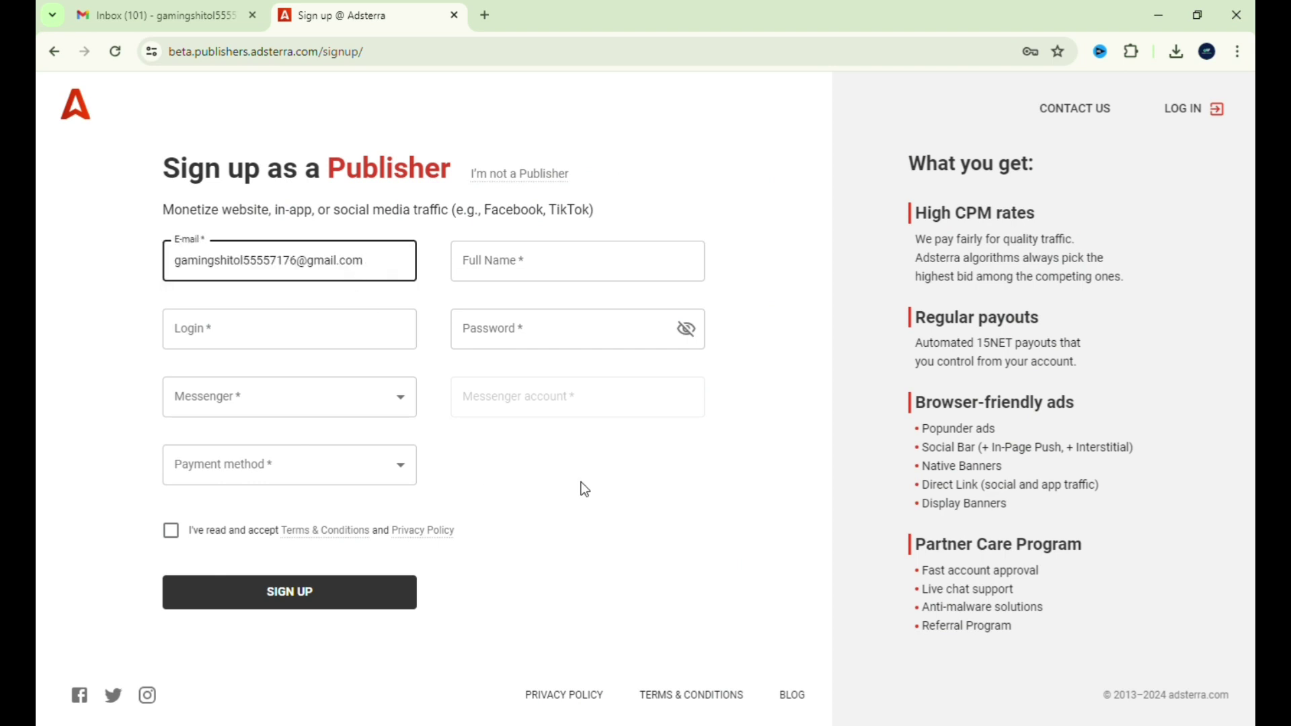
{"action": "left_click", "coordinate": [533, 272]}
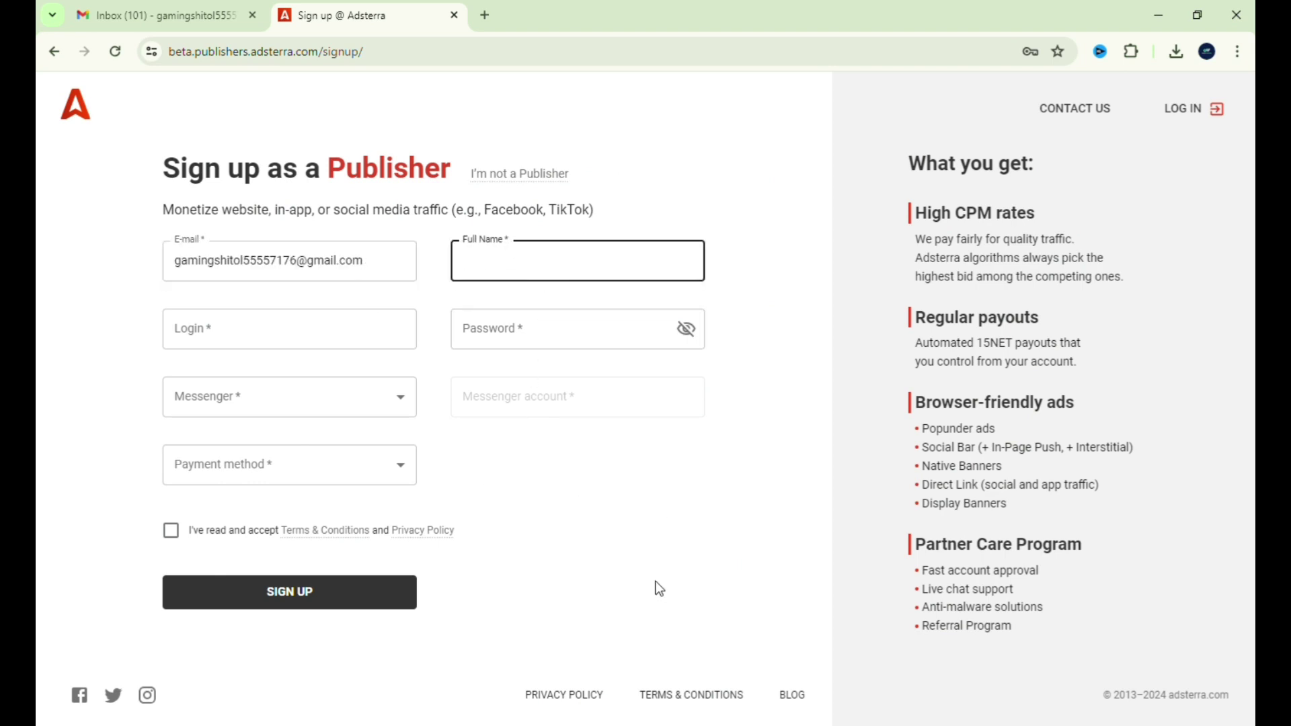
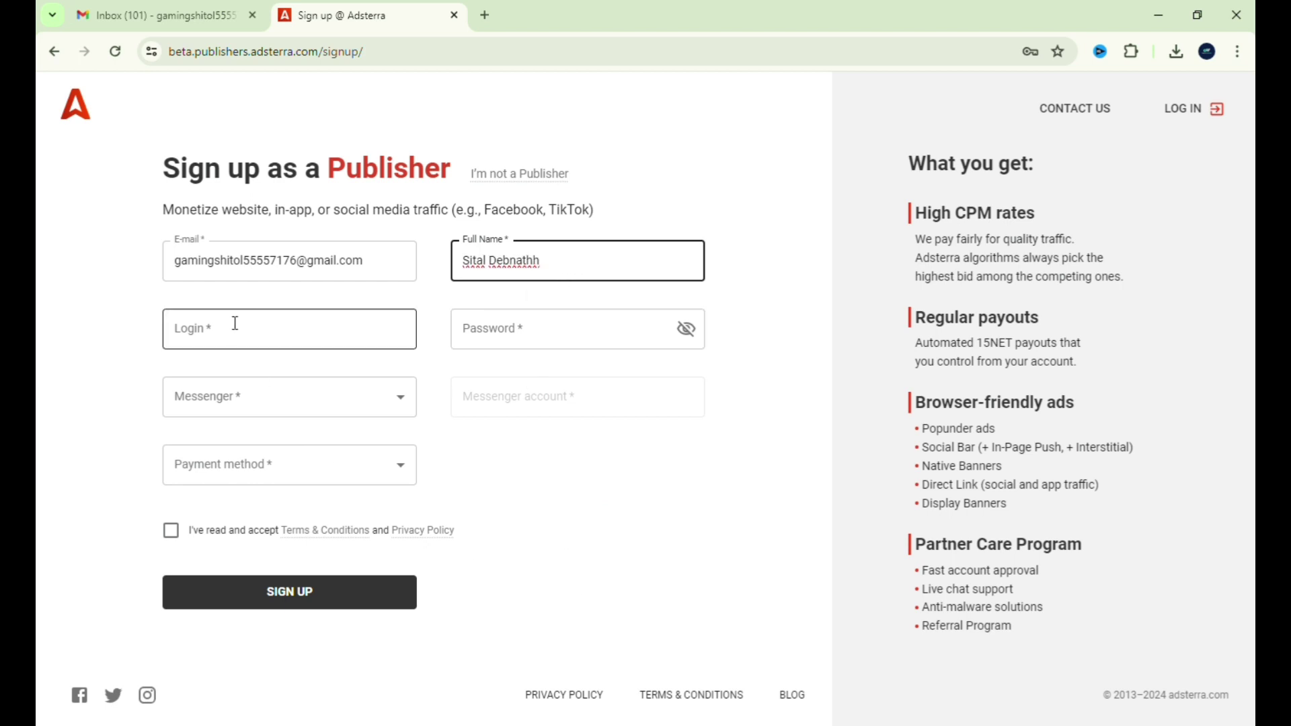
- Enter a letters-and-digits login, removing the unsupported trailing $ character
{"action": "left_click", "coordinate": [233, 329]}
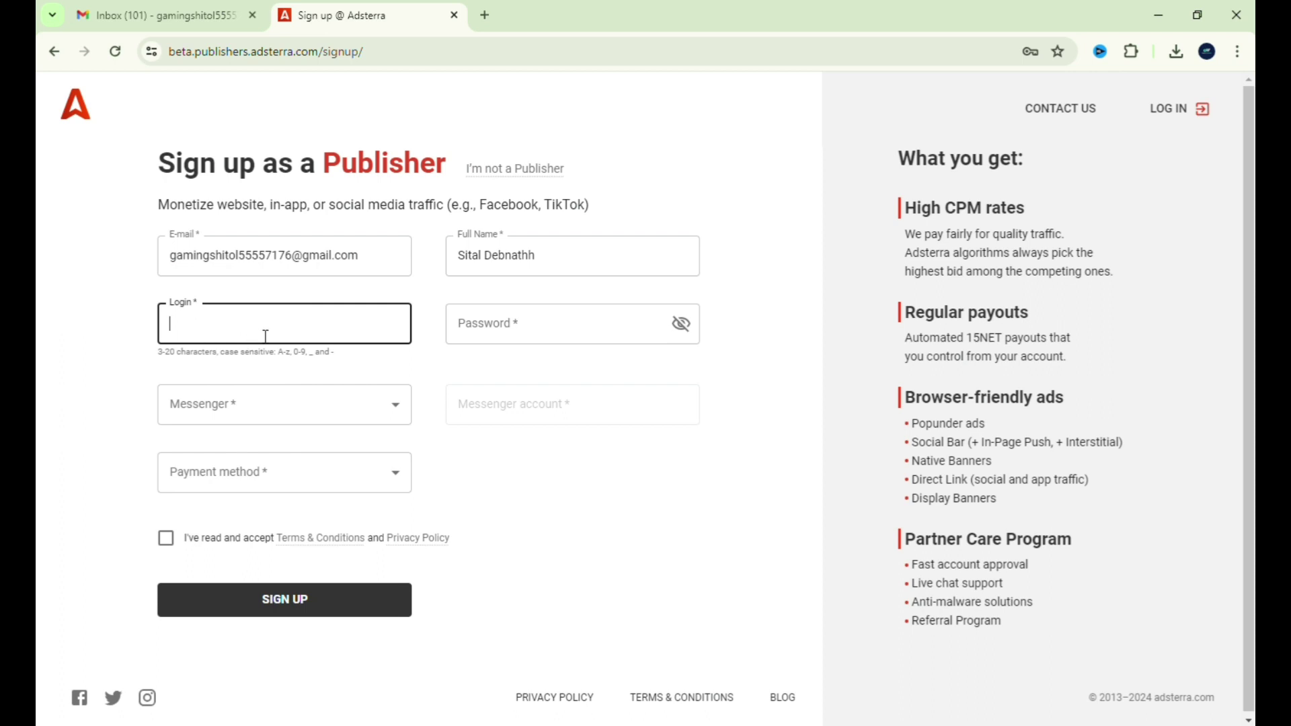
{"action": "type", "text": "shitol2525$"}
{"action": "key", "text": "BackSpace"}
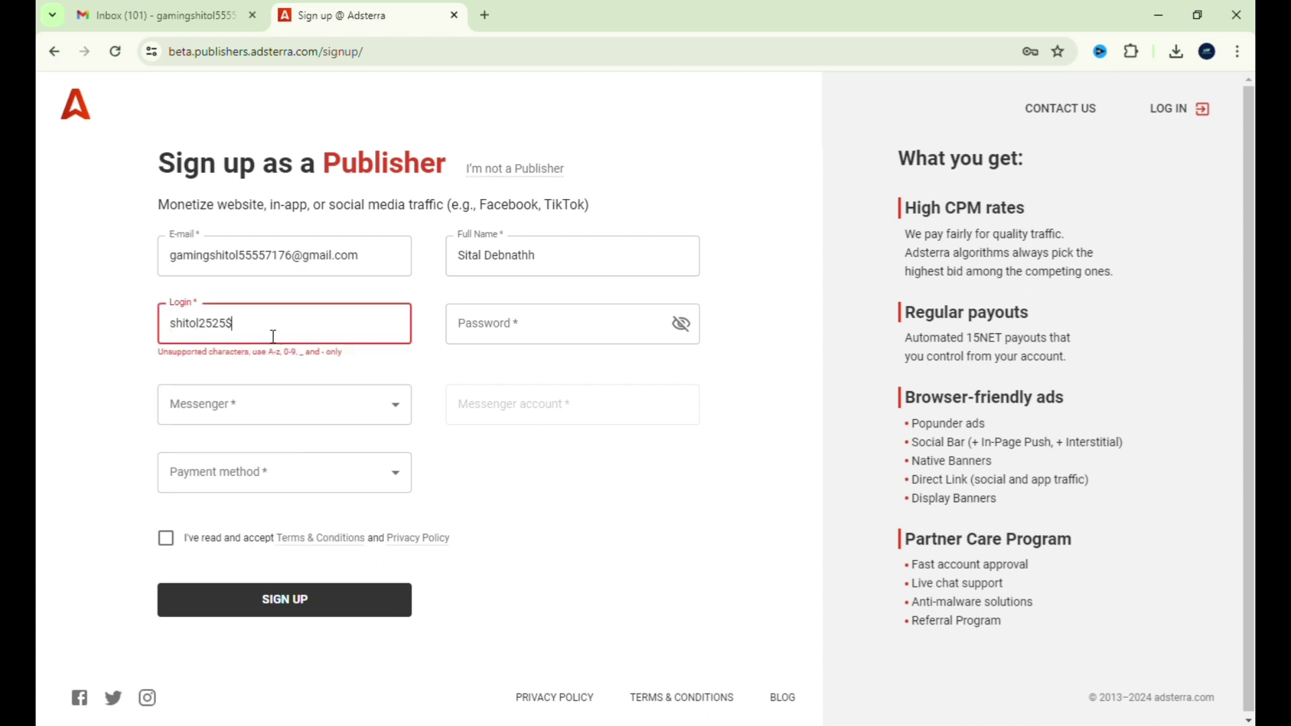
{"action": "left_click", "coordinate": [685, 543]}
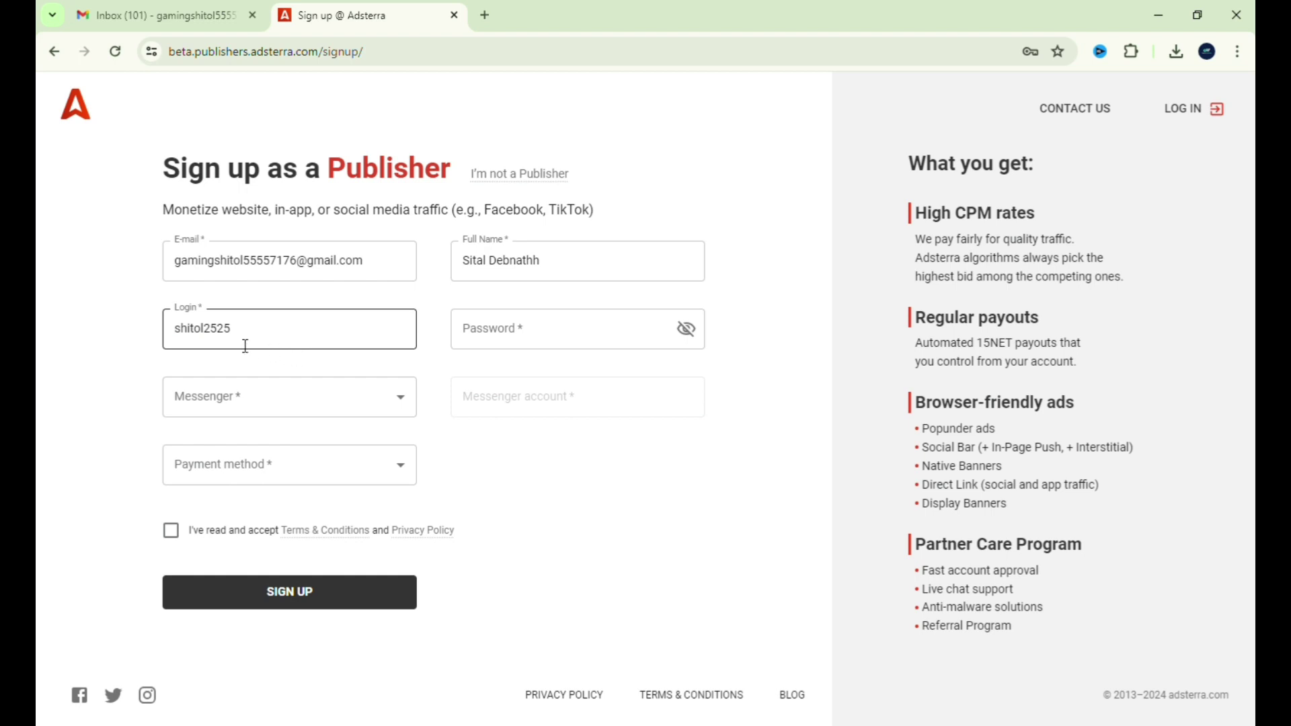
- Move back and forth between the Login and Password fields on the sign-up form
{"action": "left_click", "coordinate": [285, 365]}
{"action": "left_click", "coordinate": [303, 341]}
{"action": "left_click", "coordinate": [479, 348]}
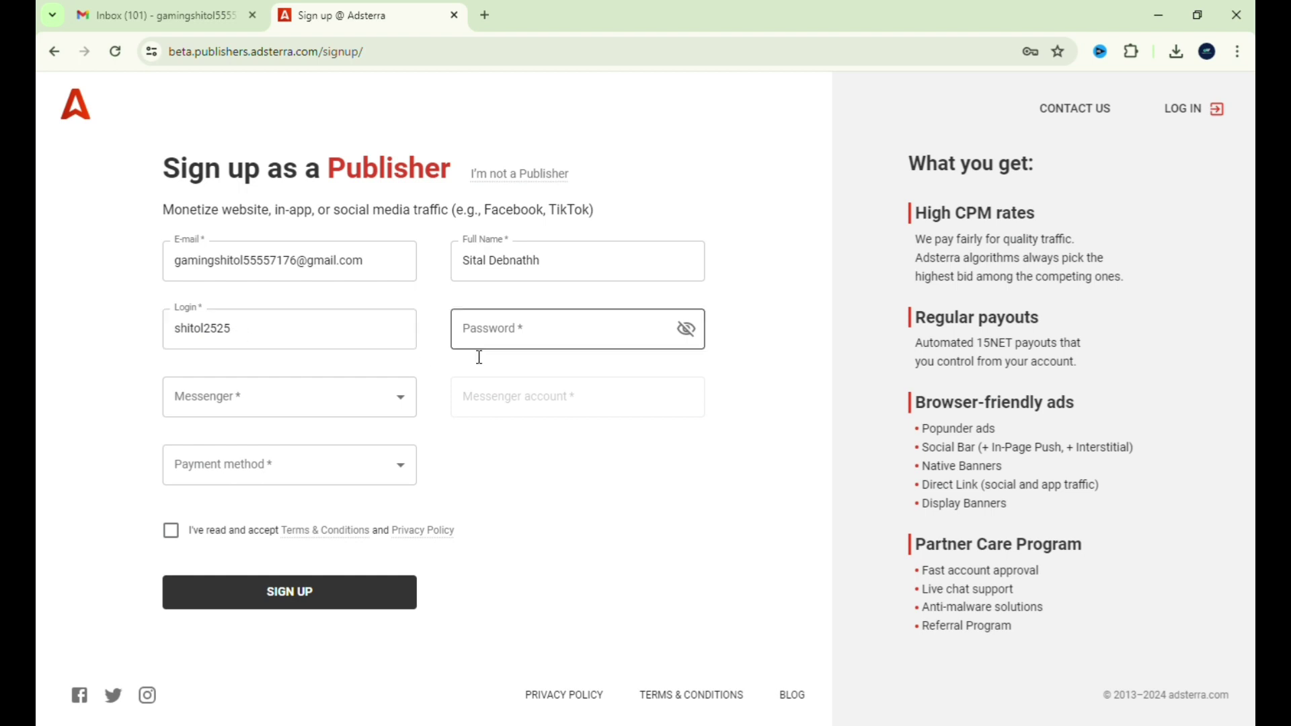
{"action": "left_click", "coordinate": [298, 346]}
{"action": "left_click", "coordinate": [471, 340]}
{"action": "left_click", "coordinate": [569, 456]}
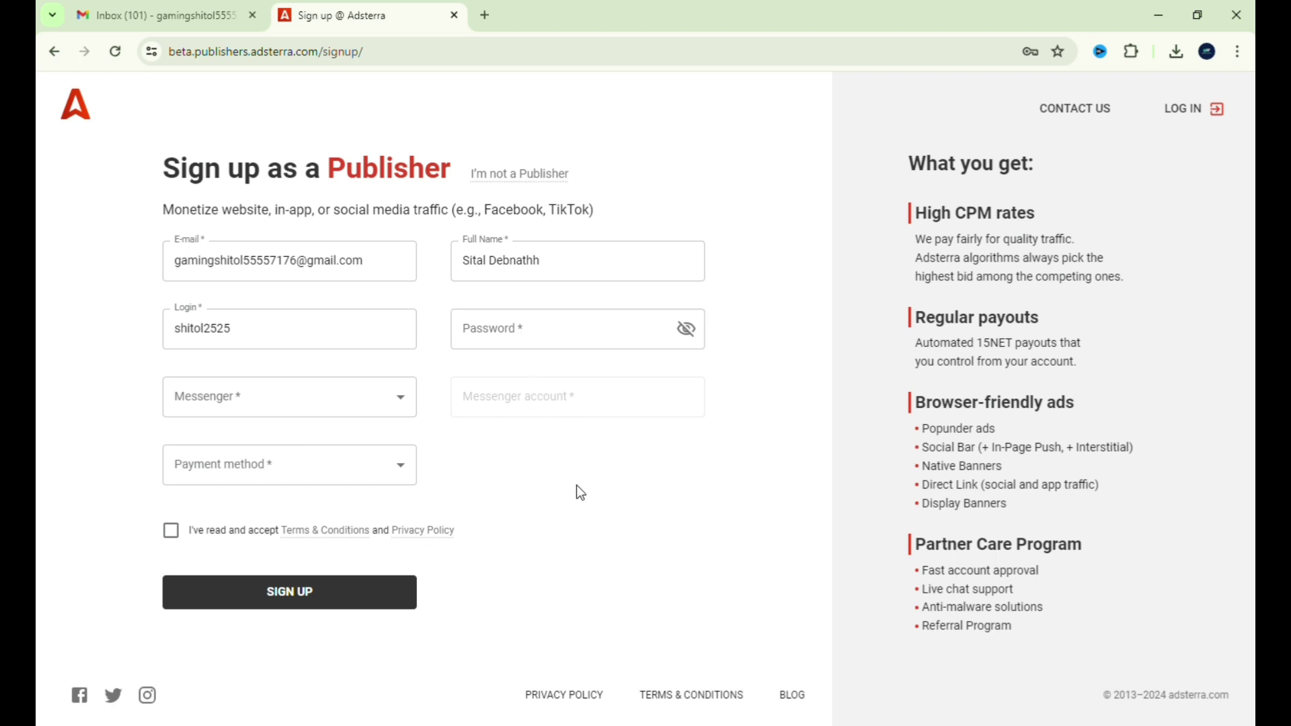
{"action": "left_click", "coordinate": [226, 345]}
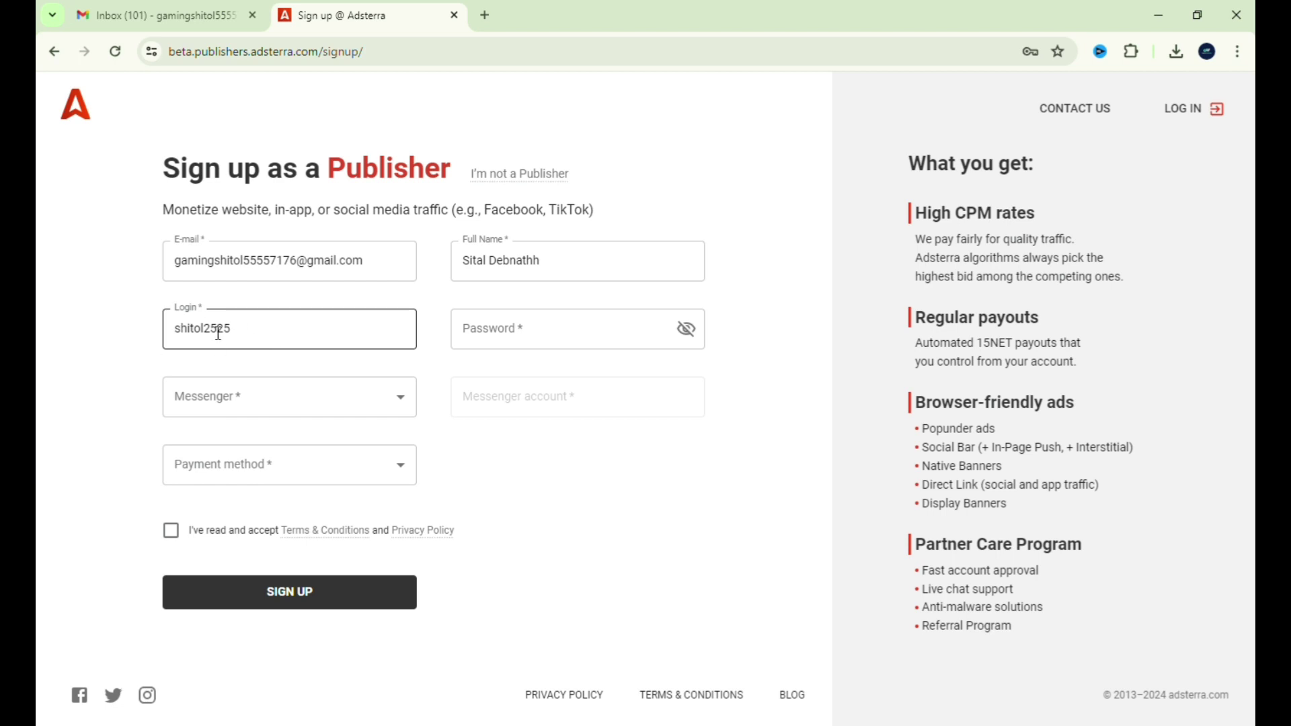
{"action": "left_click", "coordinate": [524, 403]}
{"action": "left_click", "coordinate": [542, 337]}
{"action": "left_click", "coordinate": [535, 468]}
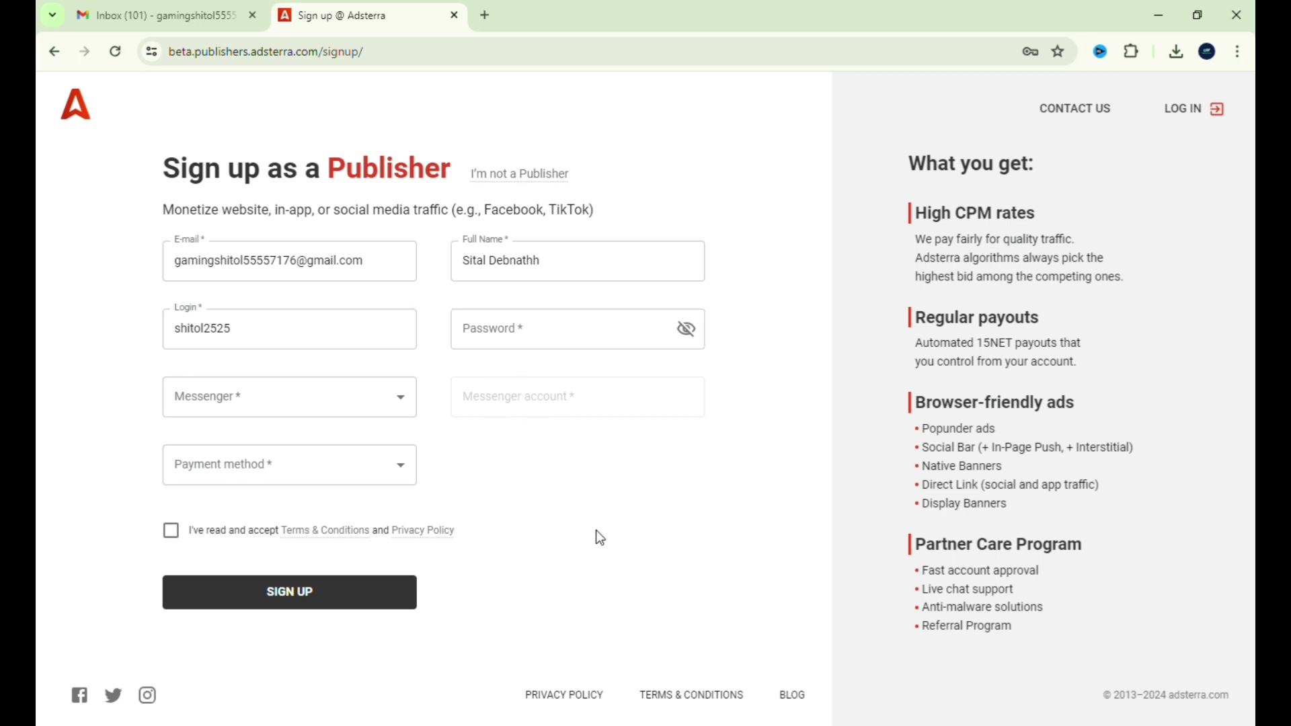
{"action": "left_click", "coordinate": [207, 349]}
{"action": "left_click", "coordinate": [510, 336]}
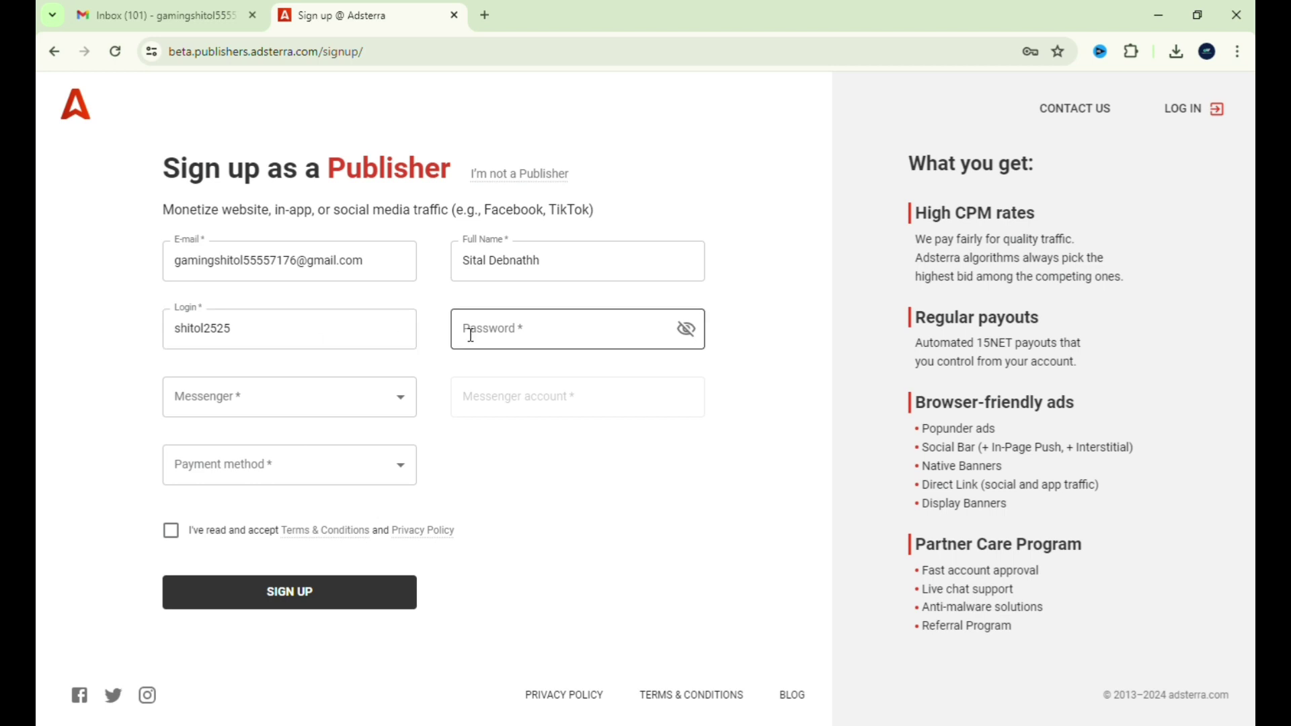
{"action": "left_click", "coordinate": [500, 424]}
{"action": "left_click", "coordinate": [518, 331]}
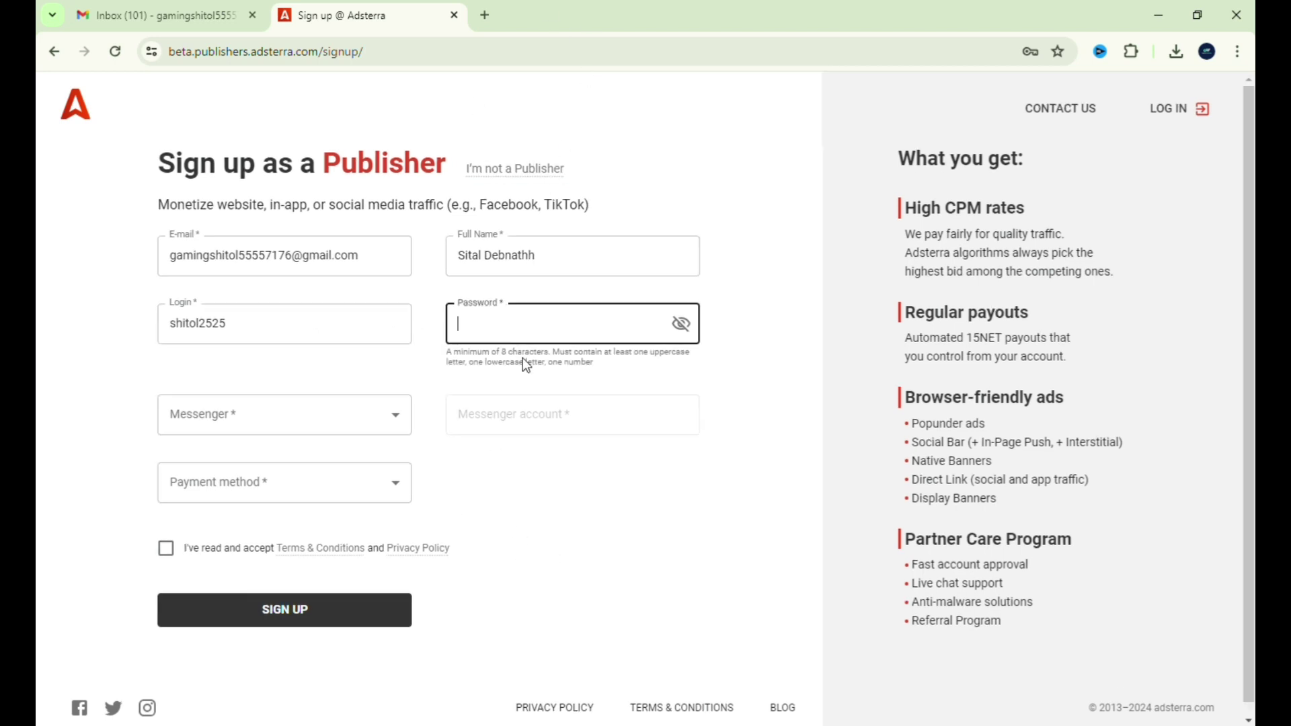
{"action": "left_click", "coordinate": [573, 548]}
- Type an account password of at least eight characters into the Password field
{"action": "left_click", "coordinate": [528, 336]}
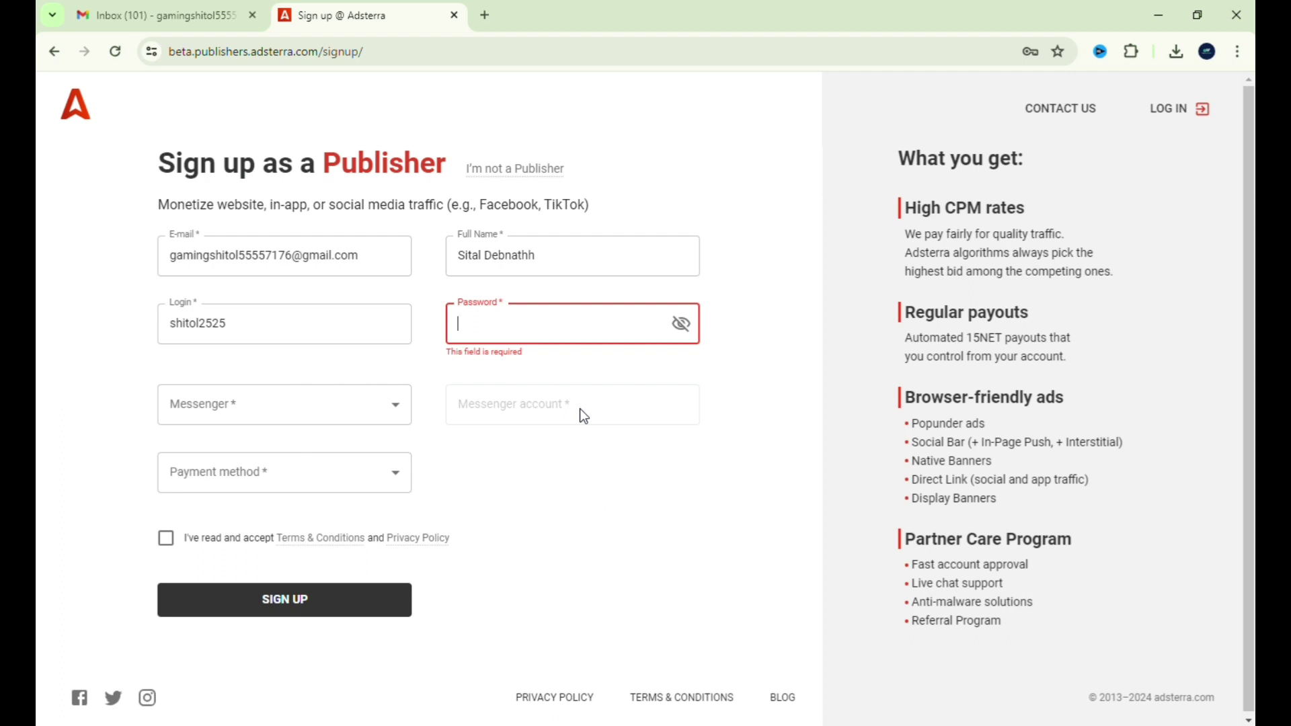
{"action": "type", "text": "•"}
{"action": "key", "text": "BackSpace"}
{"action": "type", "text": "••••••"}
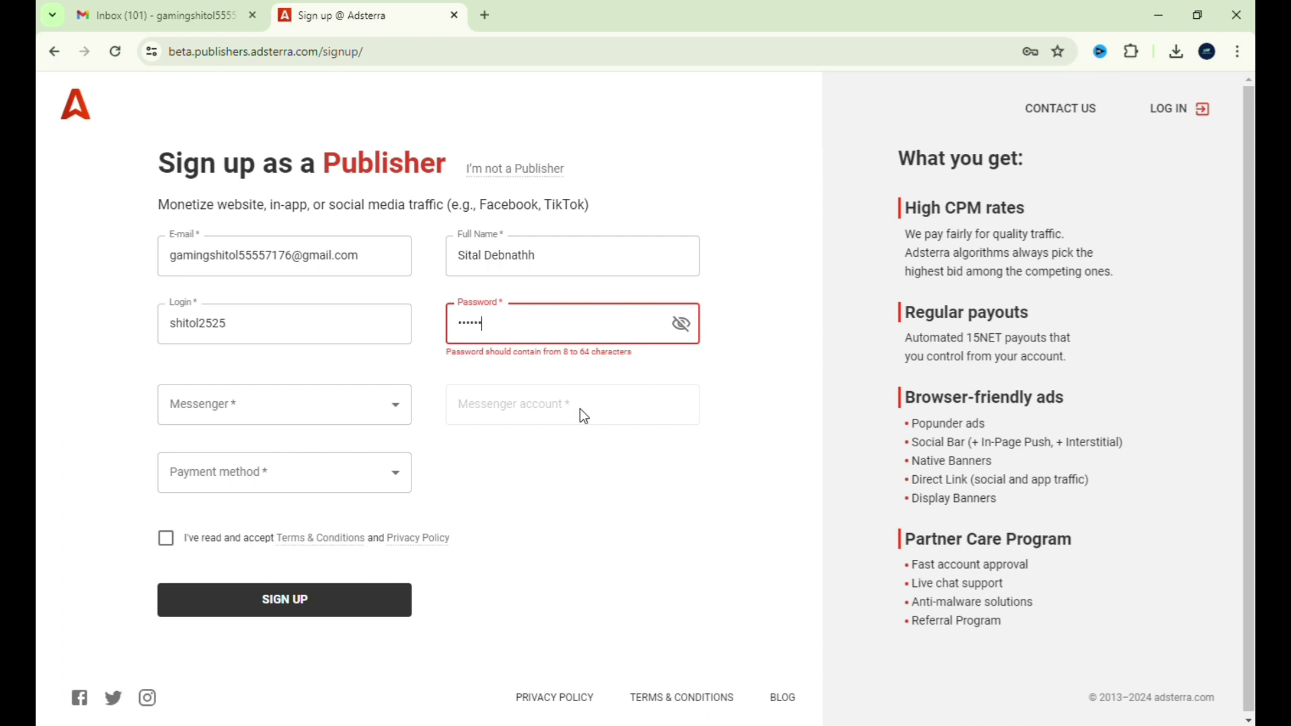
{"action": "type", "text": "••••"}
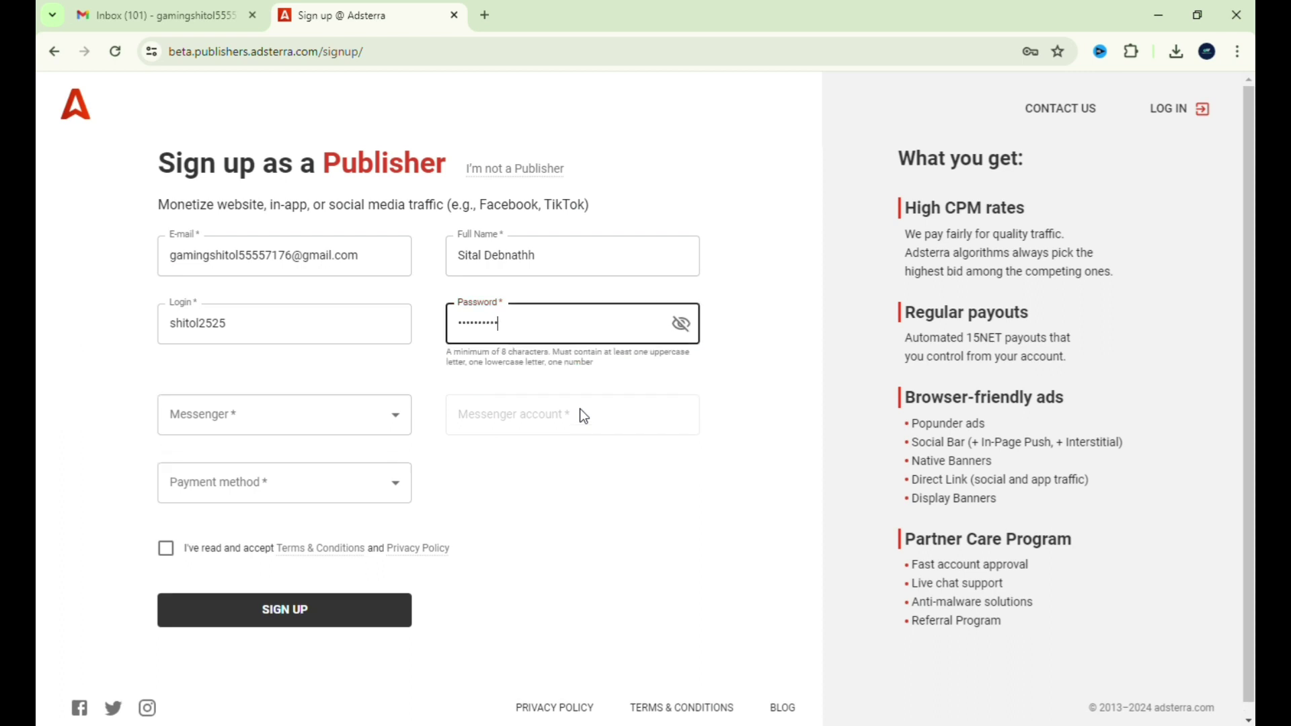
{"action": "type", "text": "•"}
{"action": "left_click", "coordinate": [573, 552]}
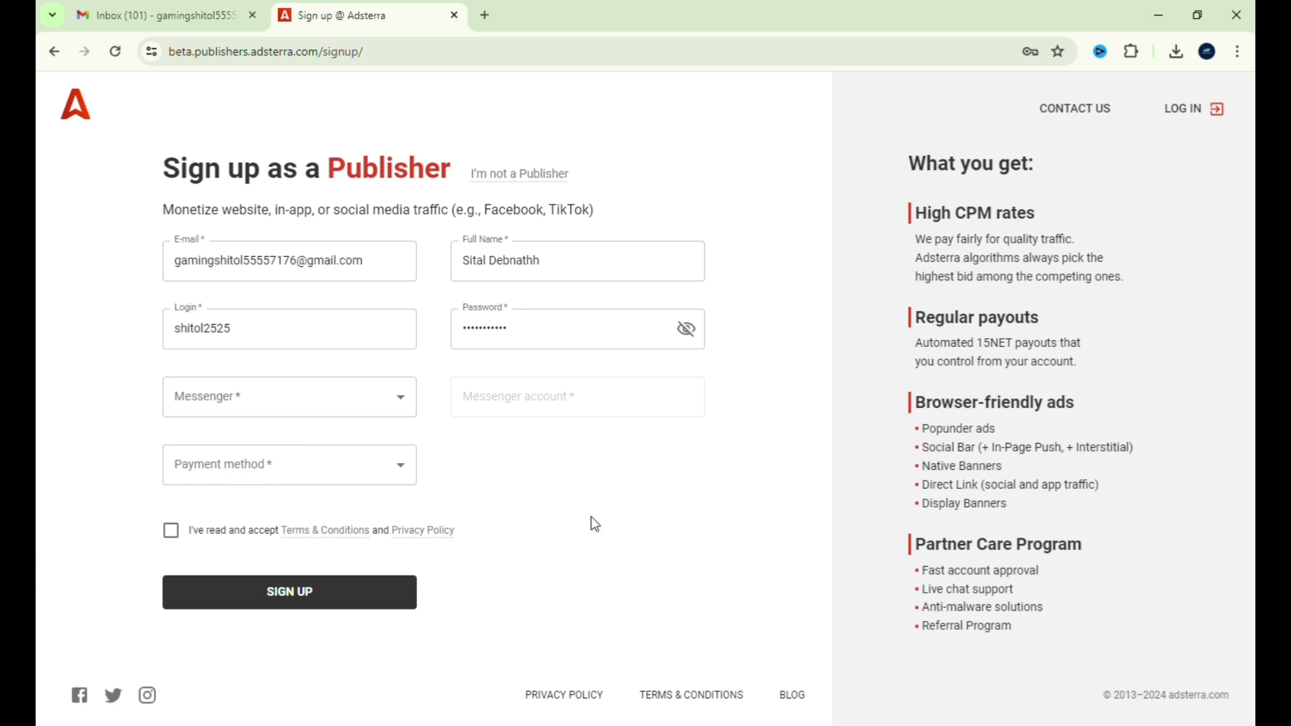
- Try Telegram, then Facebook, as the messenger choice
{"action": "left_click", "coordinate": [390, 397]}
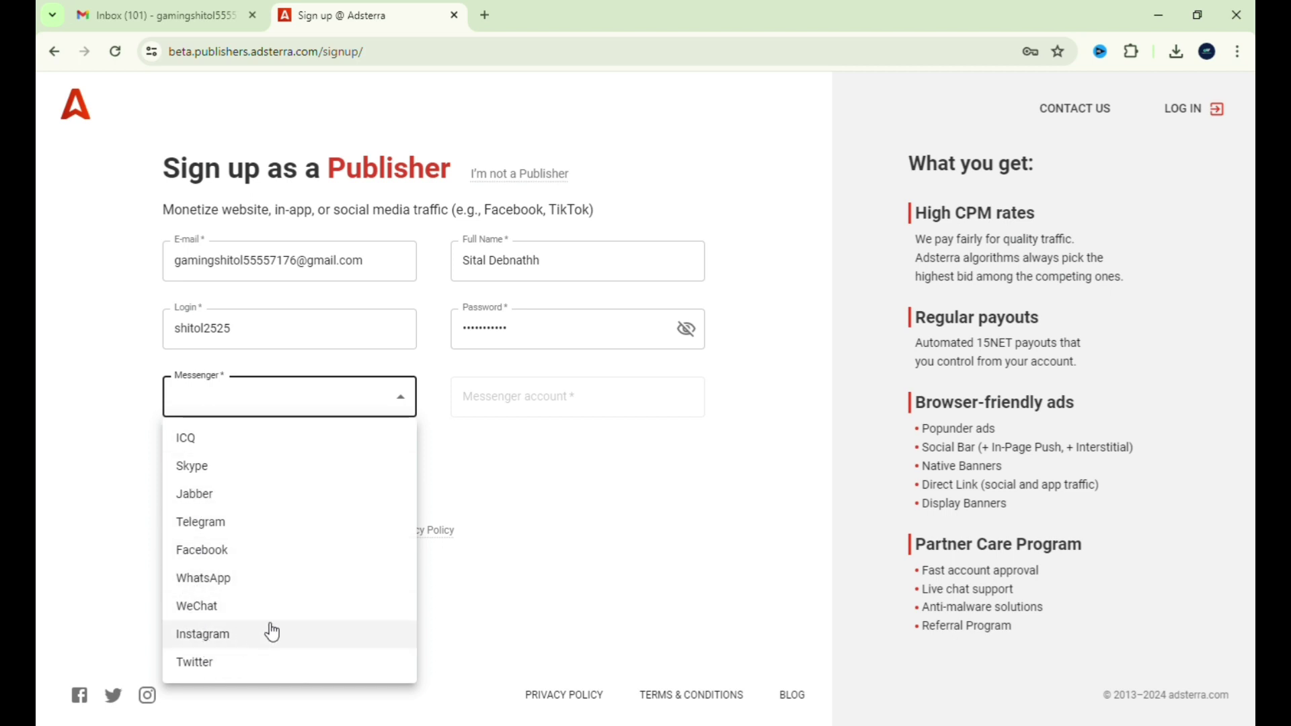
{"action": "left_click", "coordinate": [216, 522]}
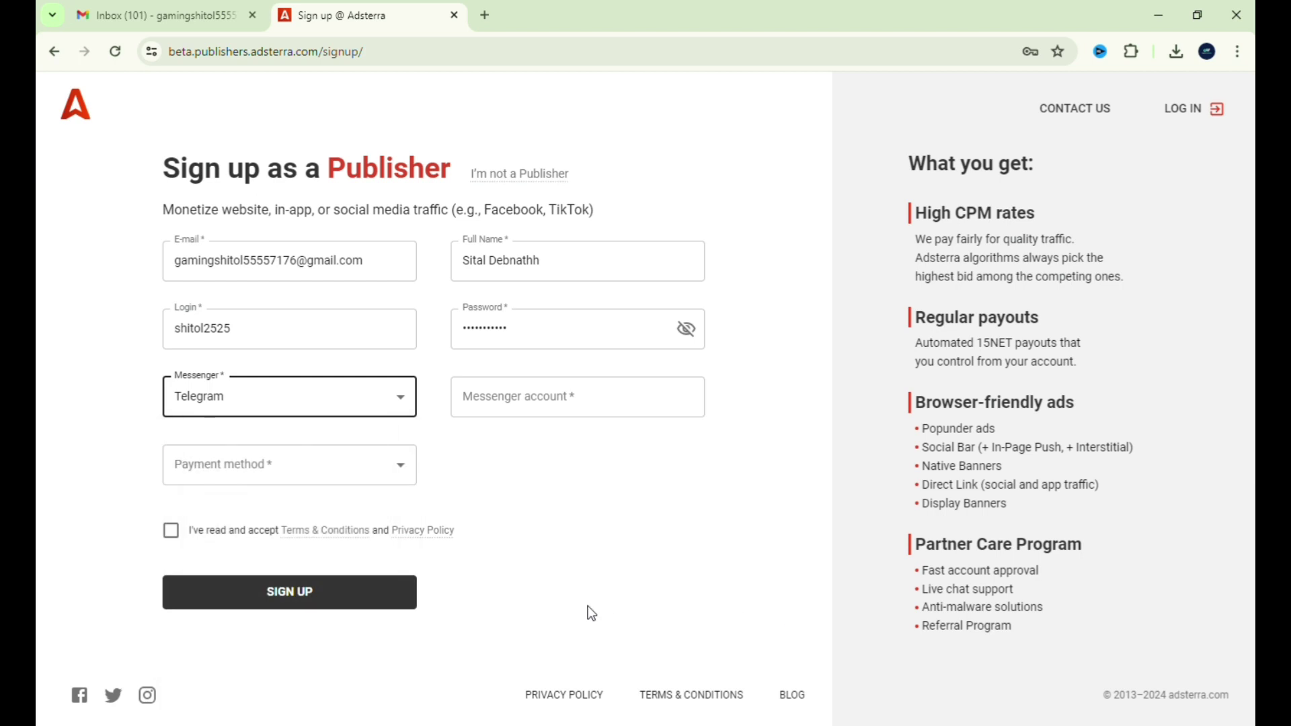
{"action": "left_click", "coordinate": [525, 409]}
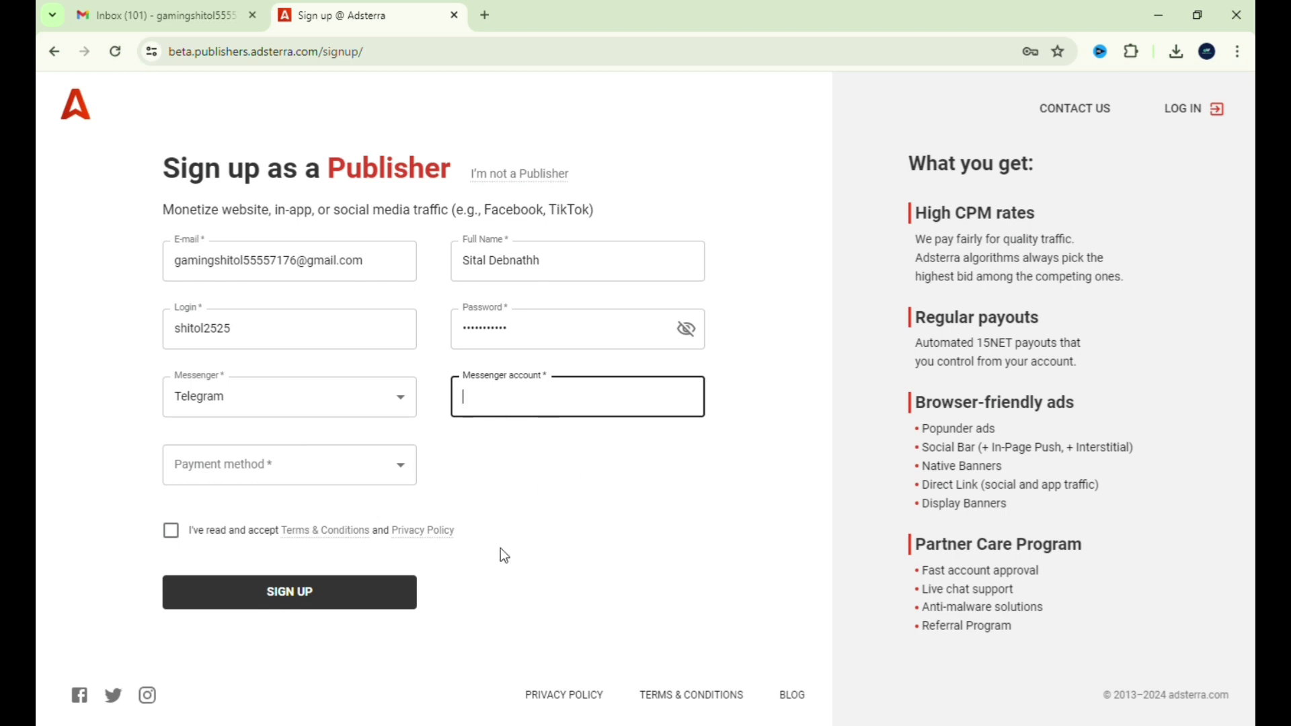
{"action": "left_click", "coordinate": [313, 398]}
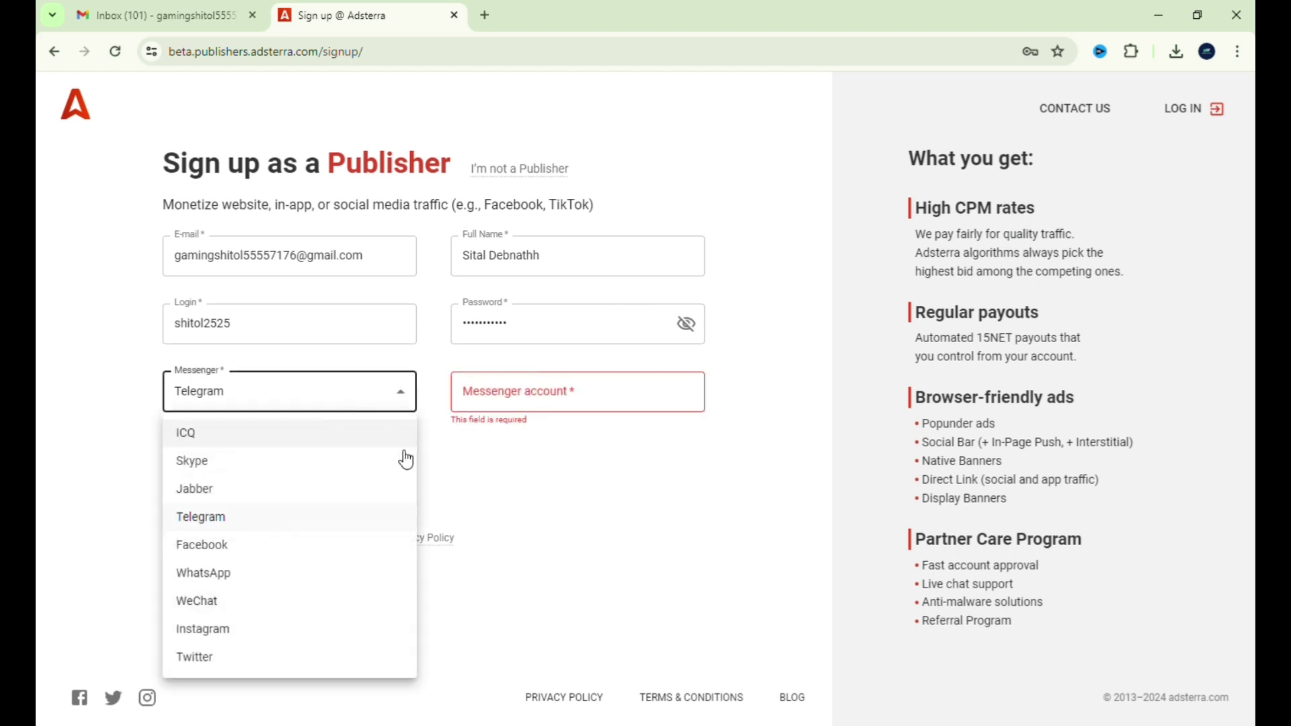
{"action": "left_click", "coordinate": [242, 553]}
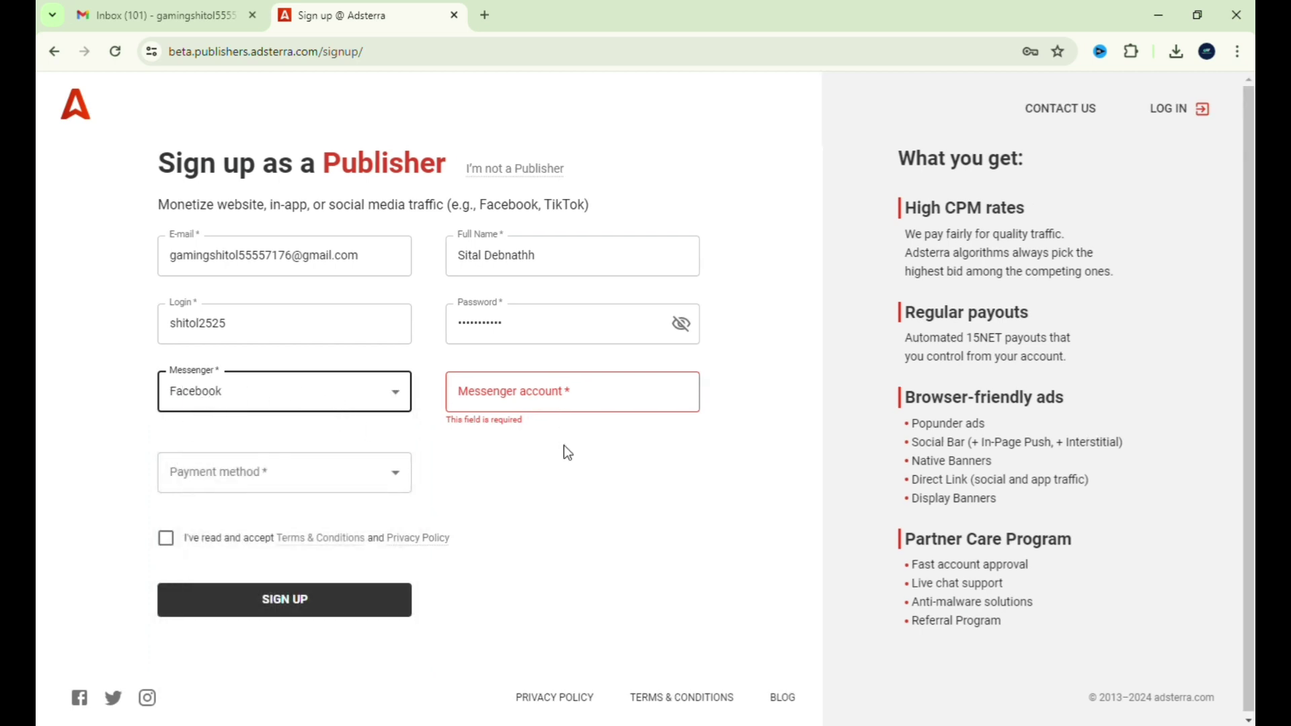
{"action": "left_click", "coordinate": [563, 394]}
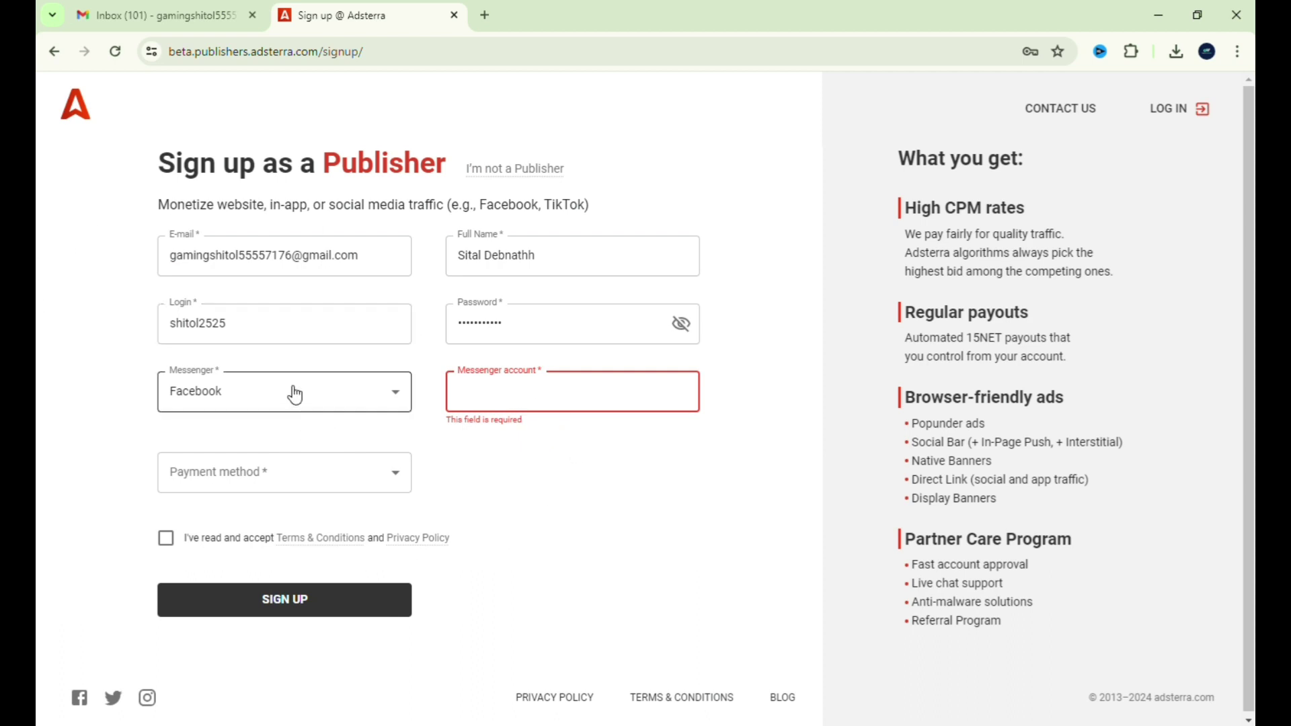
- Try WhatsApp and Instagram, finally settling on WhatsApp as the messenger
{"action": "left_click", "coordinate": [372, 392]}
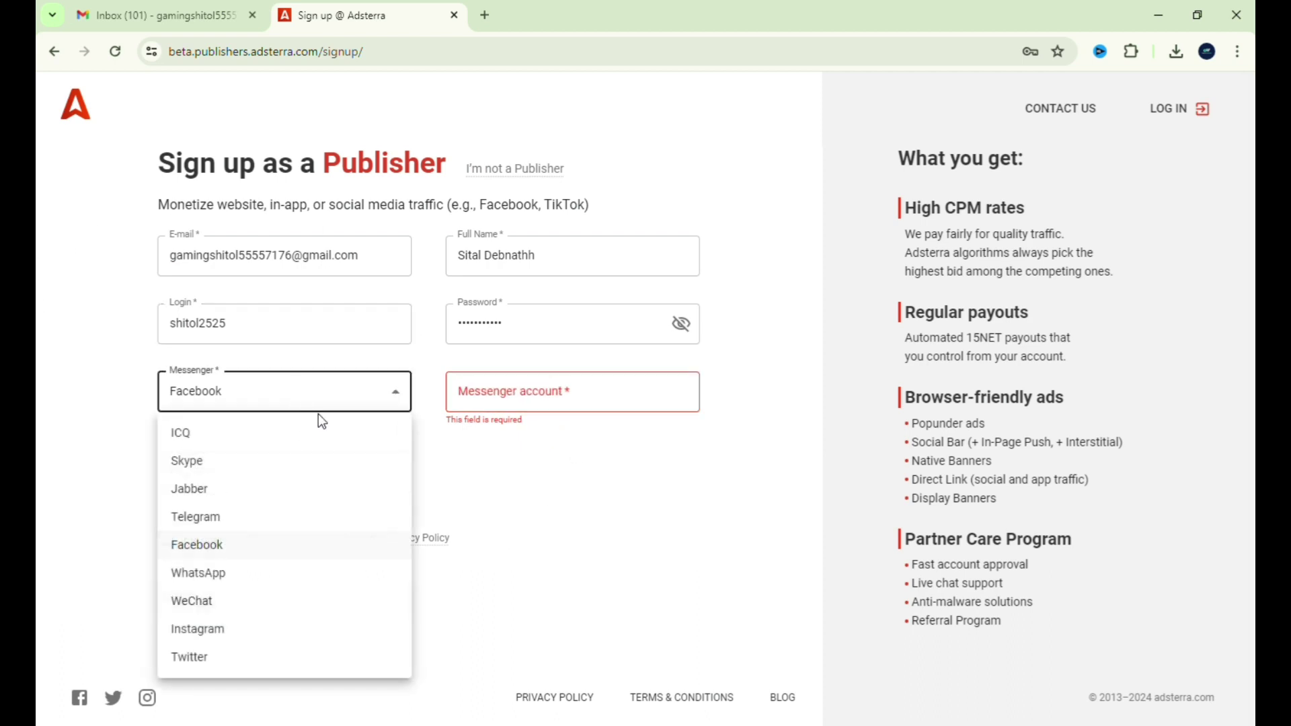
{"action": "left_click", "coordinate": [265, 580]}
{"action": "left_click", "coordinate": [515, 401]}
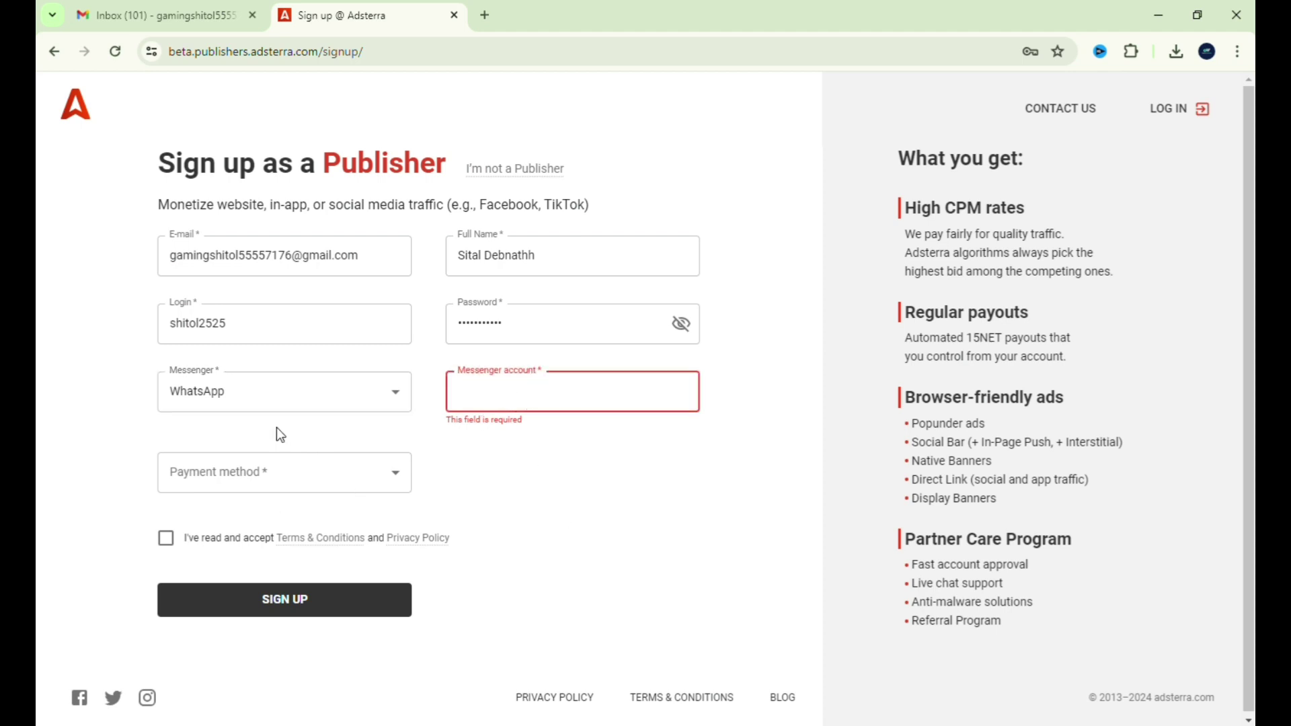
{"action": "left_click", "coordinate": [296, 401]}
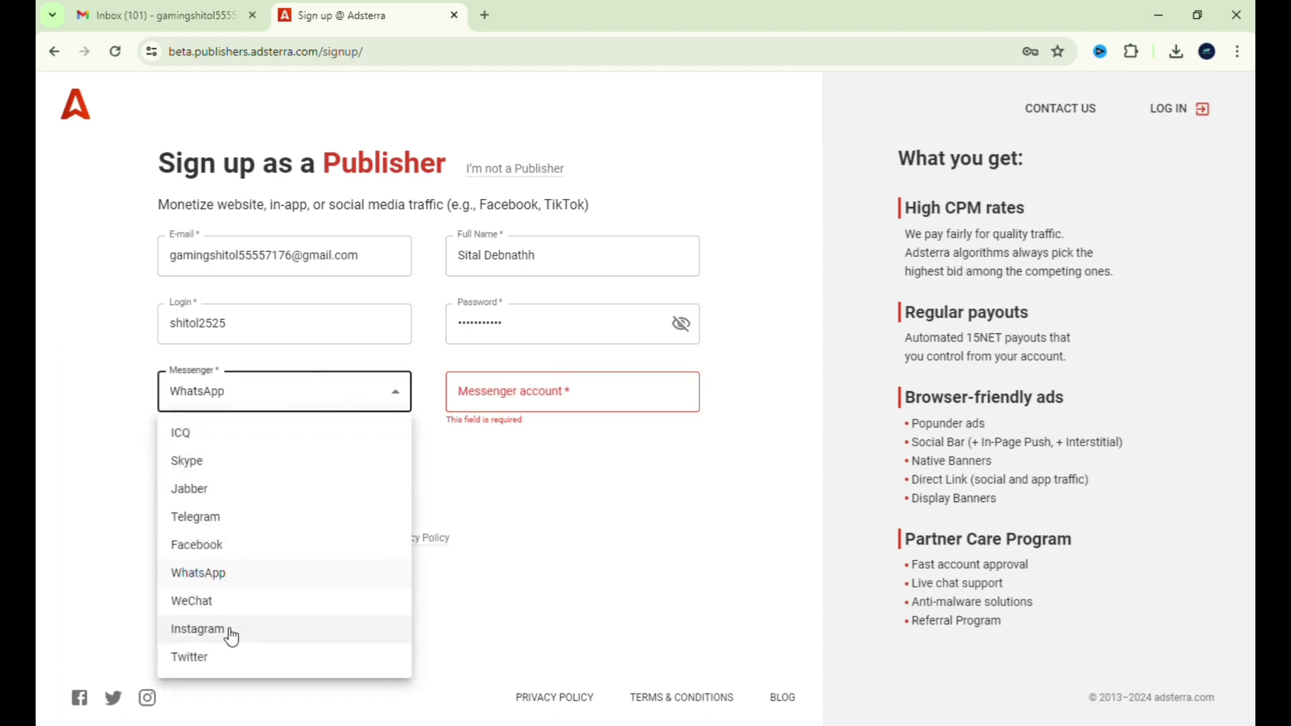
{"action": "left_click", "coordinate": [320, 622]}
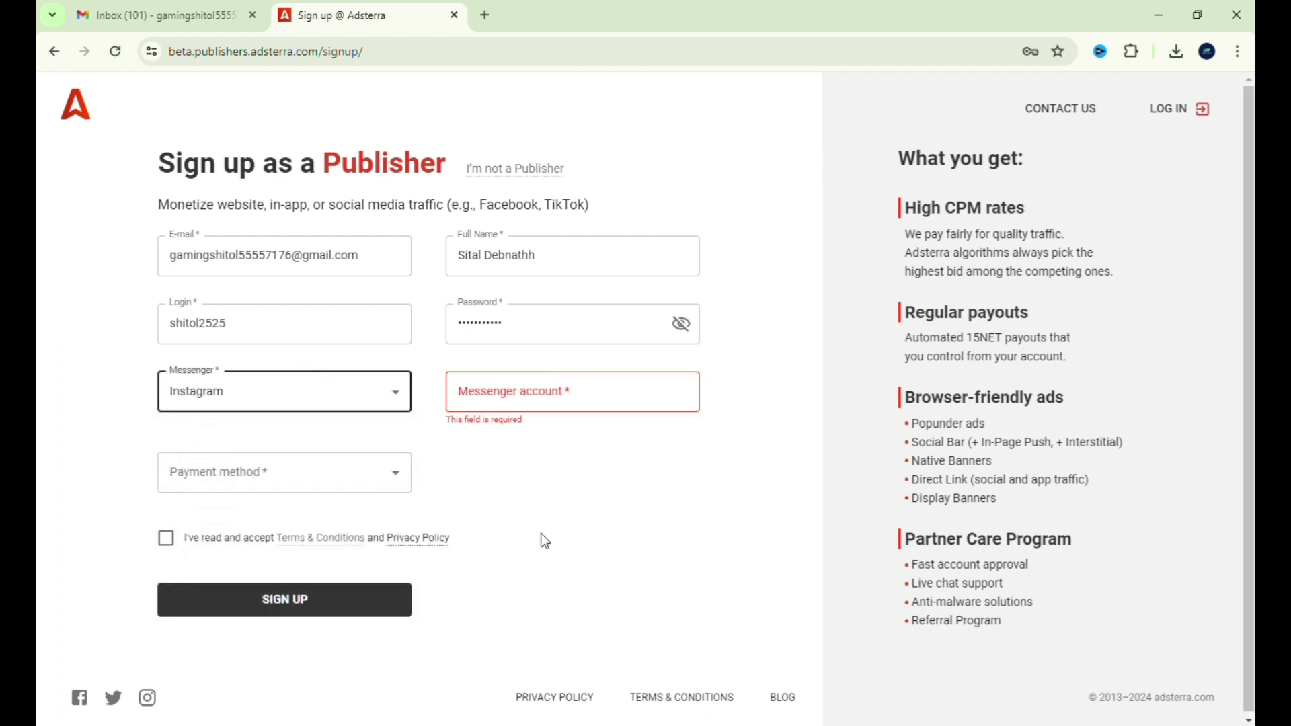
{"action": "left_click", "coordinate": [557, 404]}
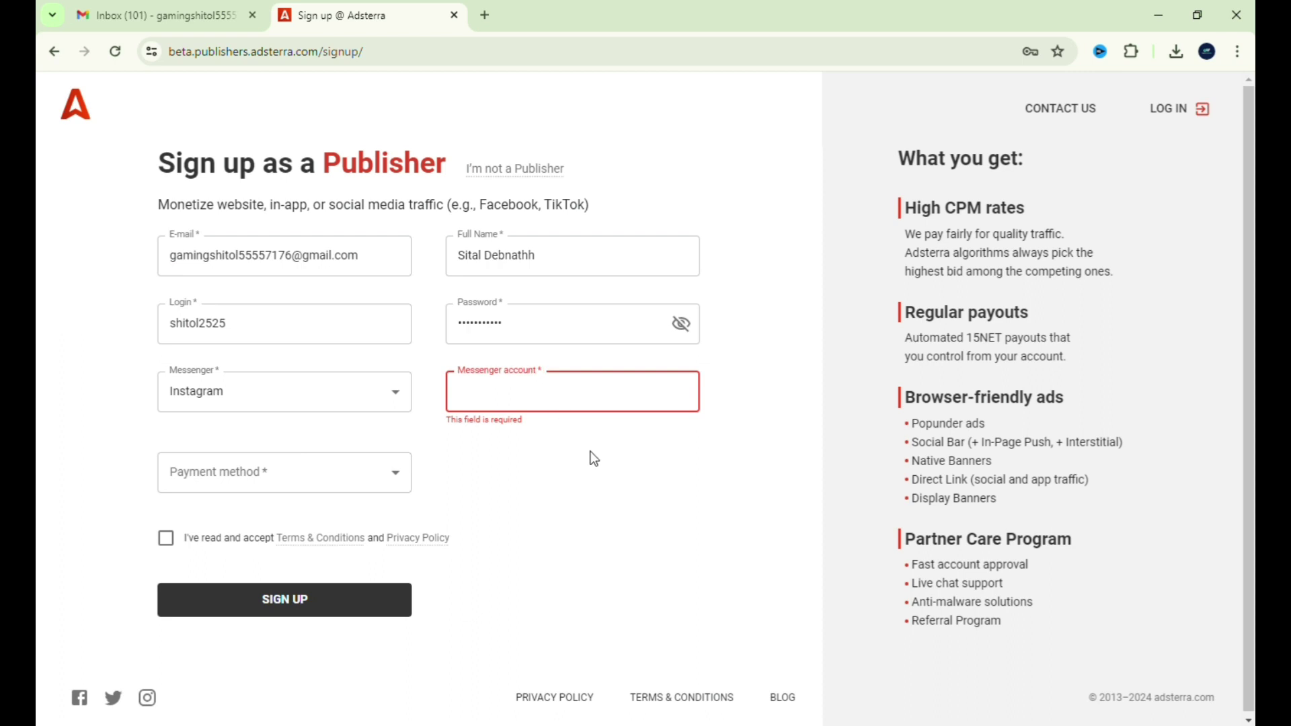
{"action": "left_click", "coordinate": [361, 406]}
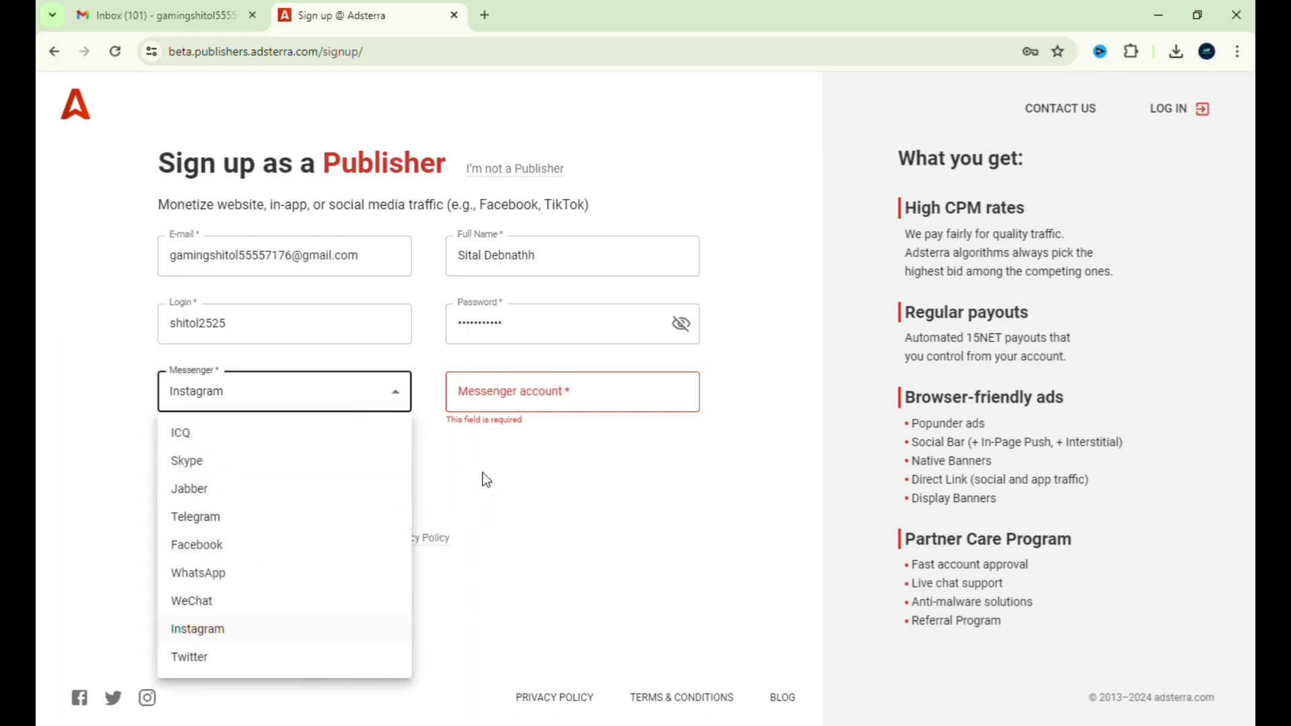
{"action": "left_click", "coordinate": [316, 576]}
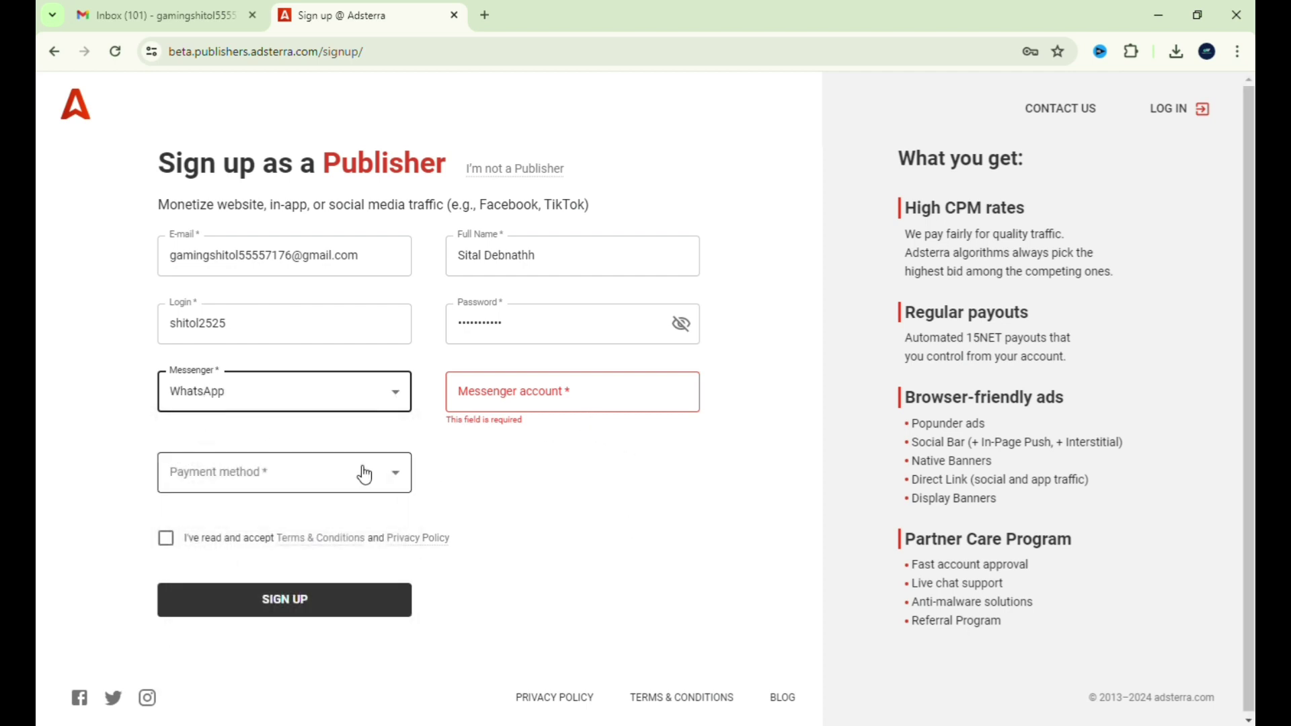
- Replace the mistyped numbers in the messenger account field with the pasted WhatsApp phone number
{"action": "left_click", "coordinate": [523, 391]}
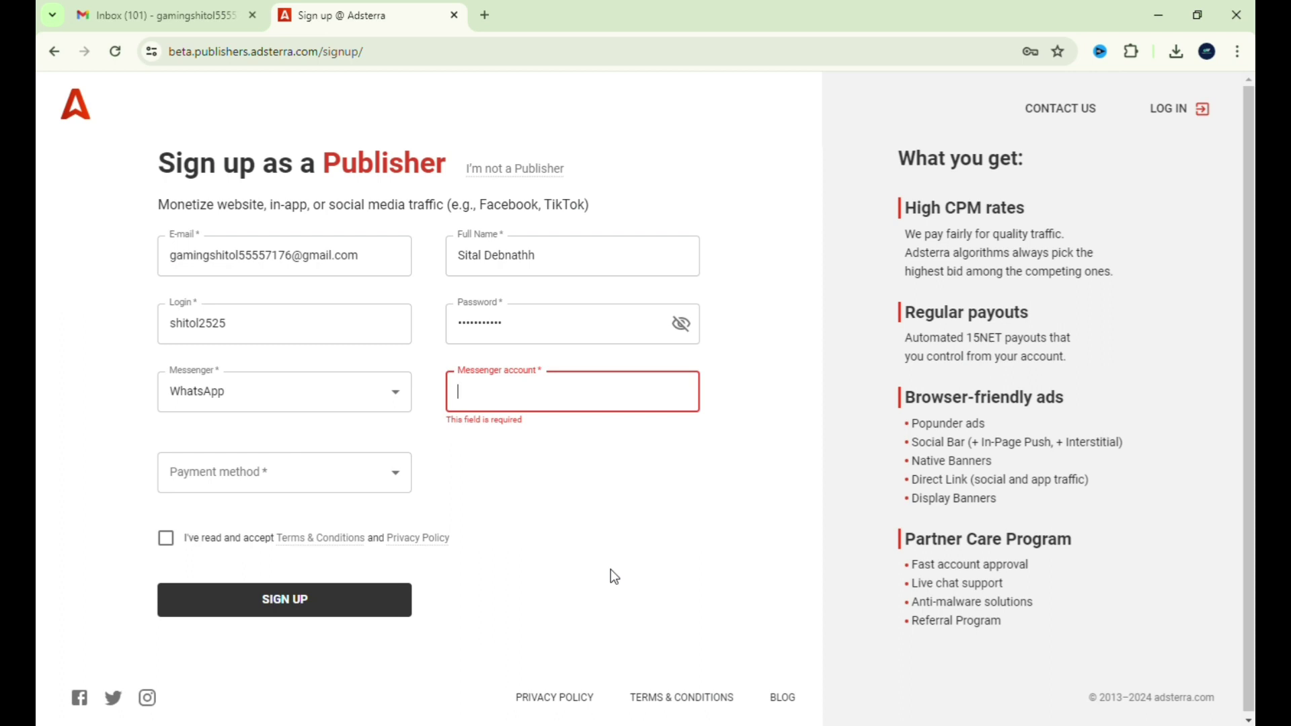
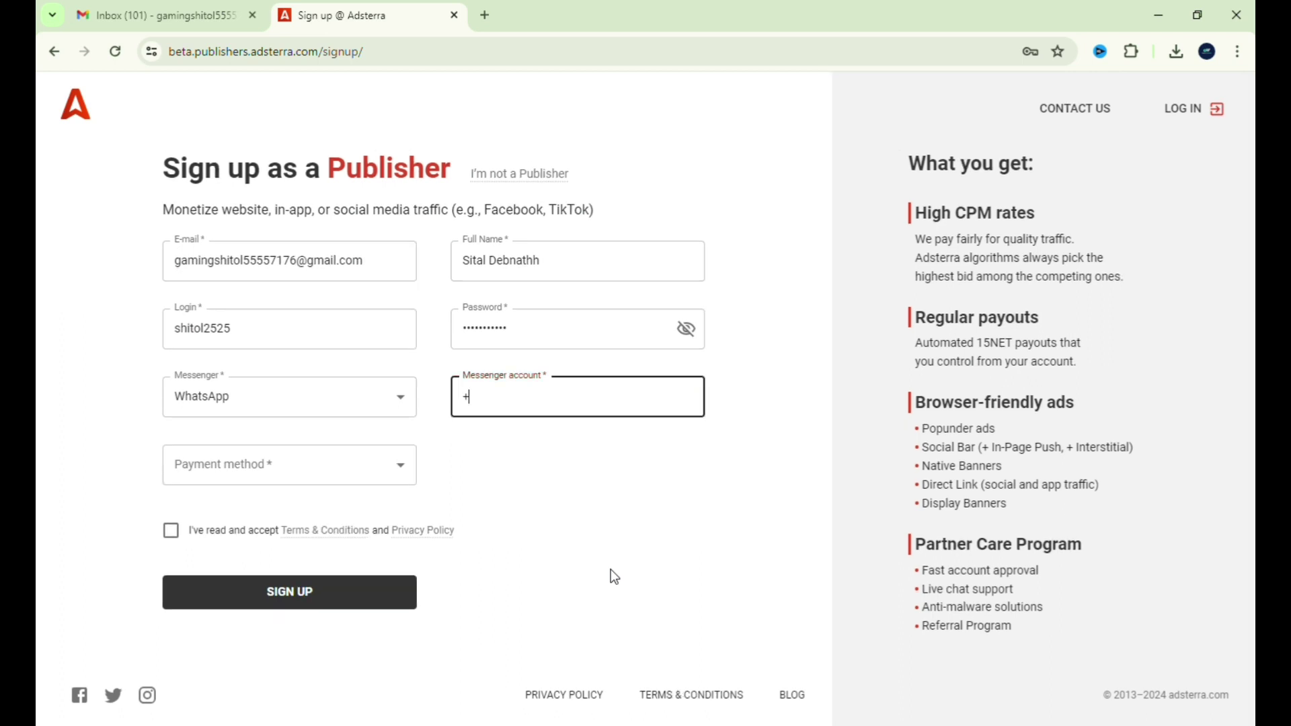
{"action": "left_click_drag", "start_coordinate": [567, 406], "coordinate": [397, 409]}
{"action": "key", "text": "BackSpace"}
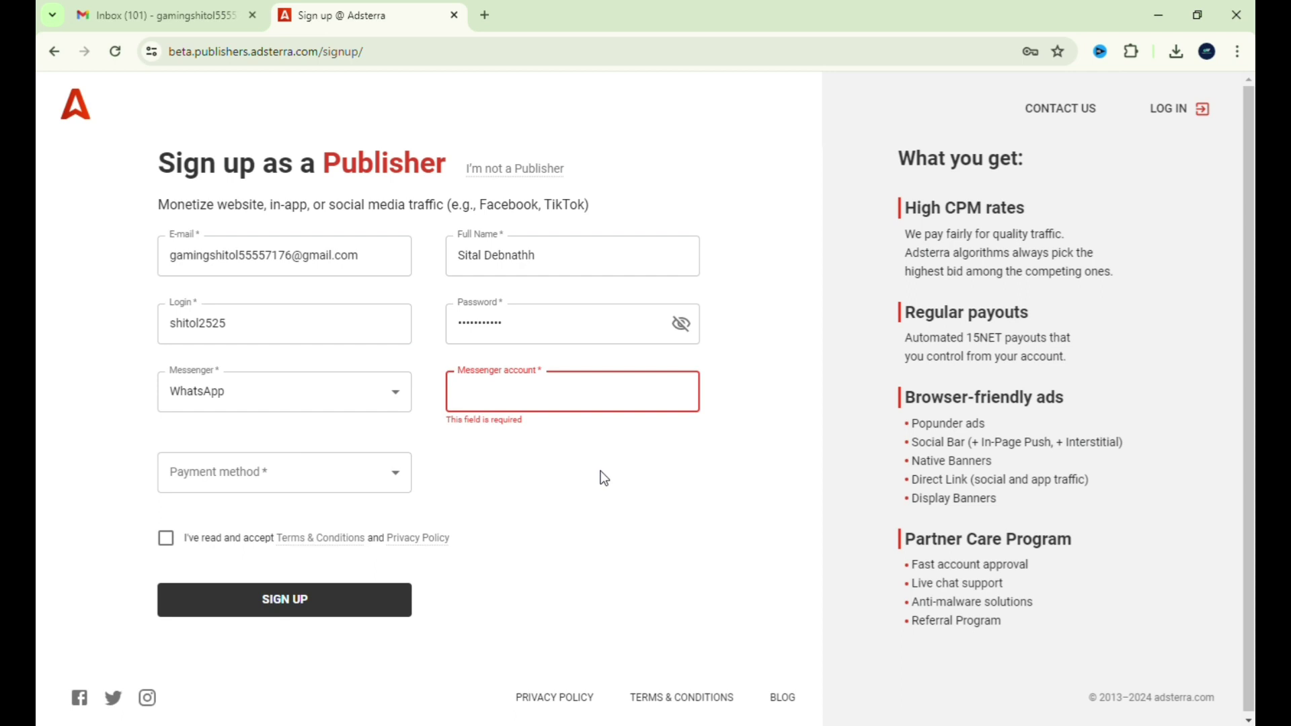
{"action": "type", "text": "+91"}
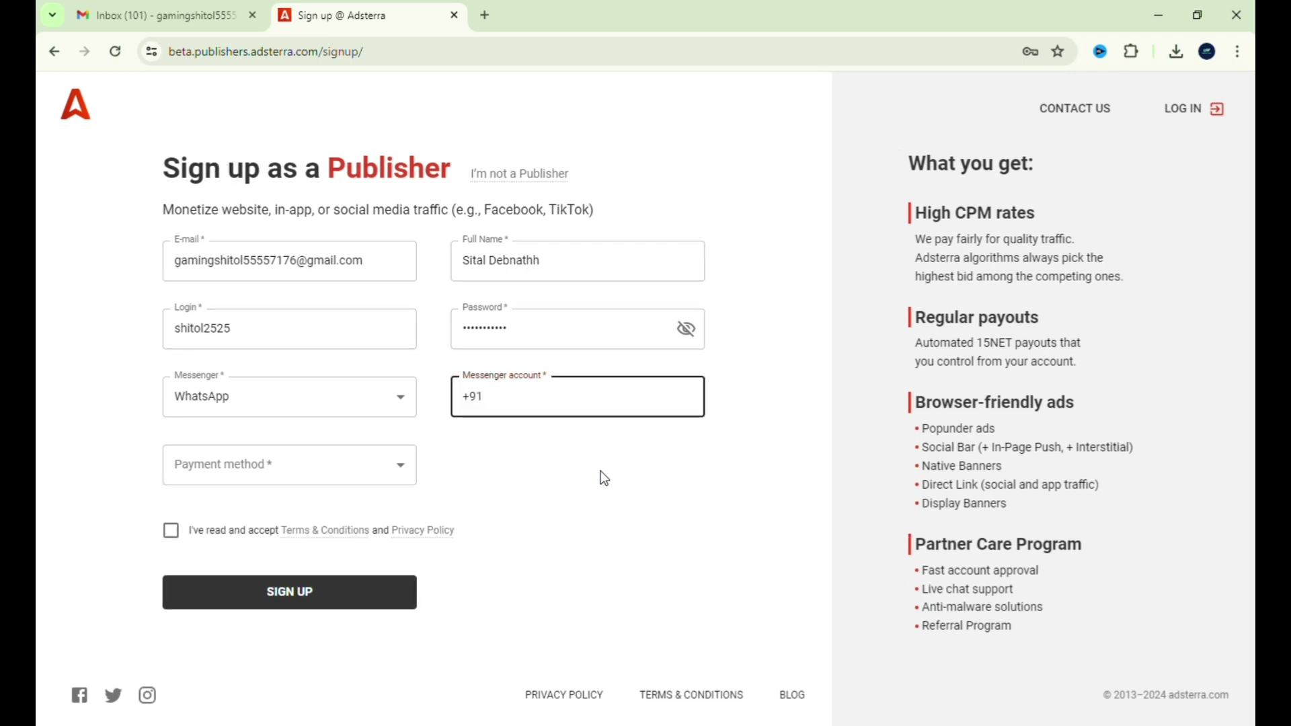
{"action": "type", "text": "600055555"}
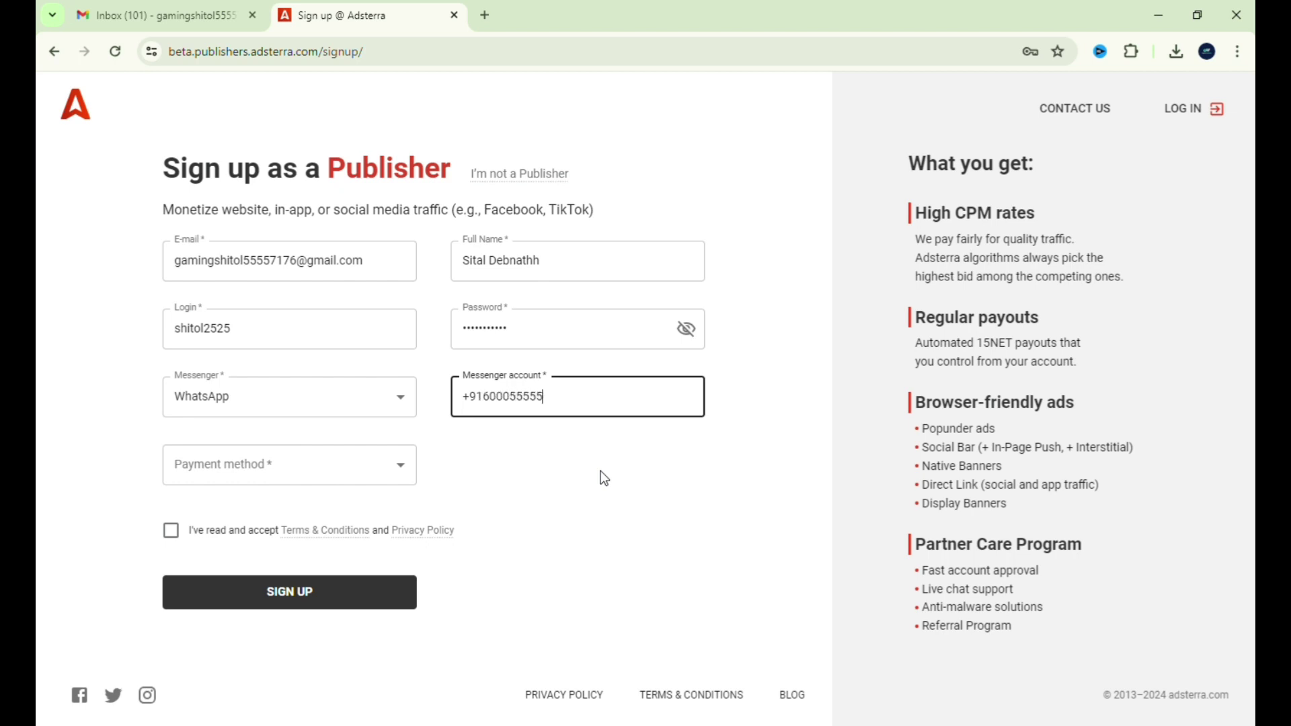
{"action": "key", "text": "BackSpace"}
{"action": "key", "text": "BackSpace"}
{"action": "key", "text": "BackSpace"}
{"action": "key", "text": "BackSpace"}
{"action": "key", "text": "BackSpace"}
{"action": "key", "text": "BackSpace"}
{"action": "key", "text": "BackSpace"}
{"action": "key", "text": "BackSpace"}
{"action": "key", "text": "BackSpace"}
{"action": "key", "text": "BackSpace"}
{"action": "key", "text": "BackSpace"}
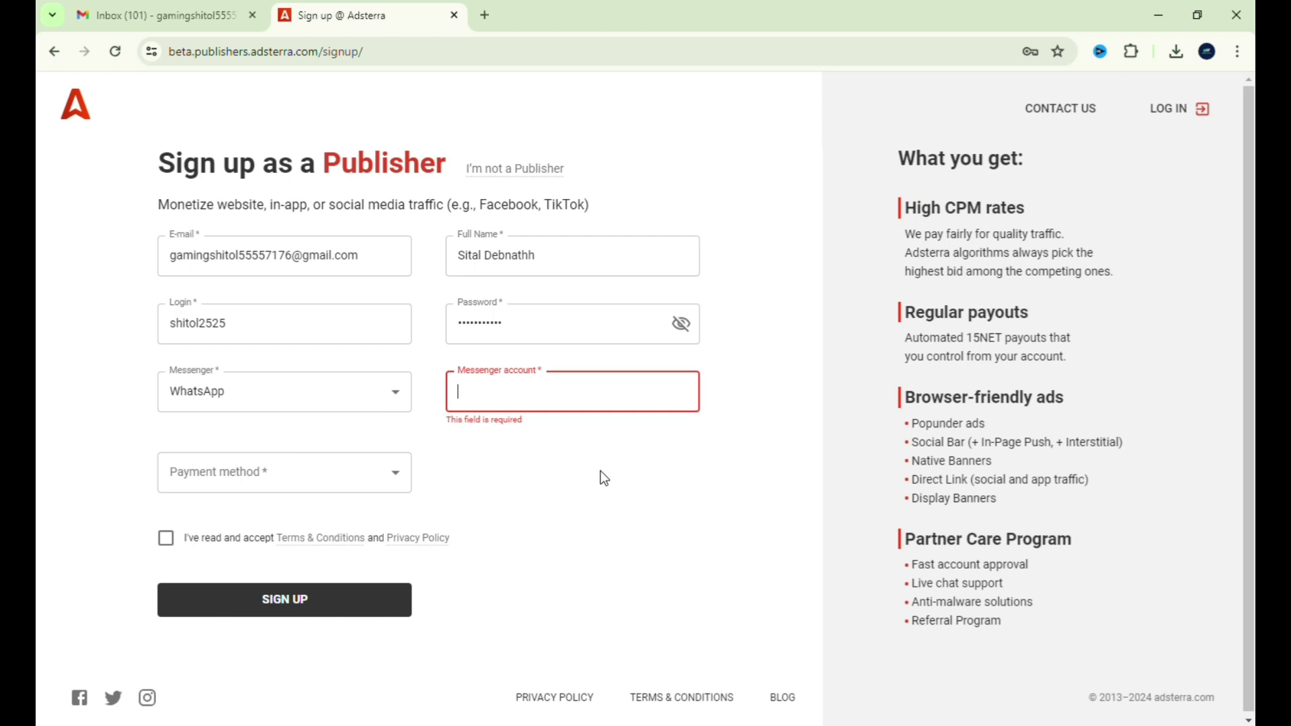
{"action": "key", "text": "ctrl+v"}
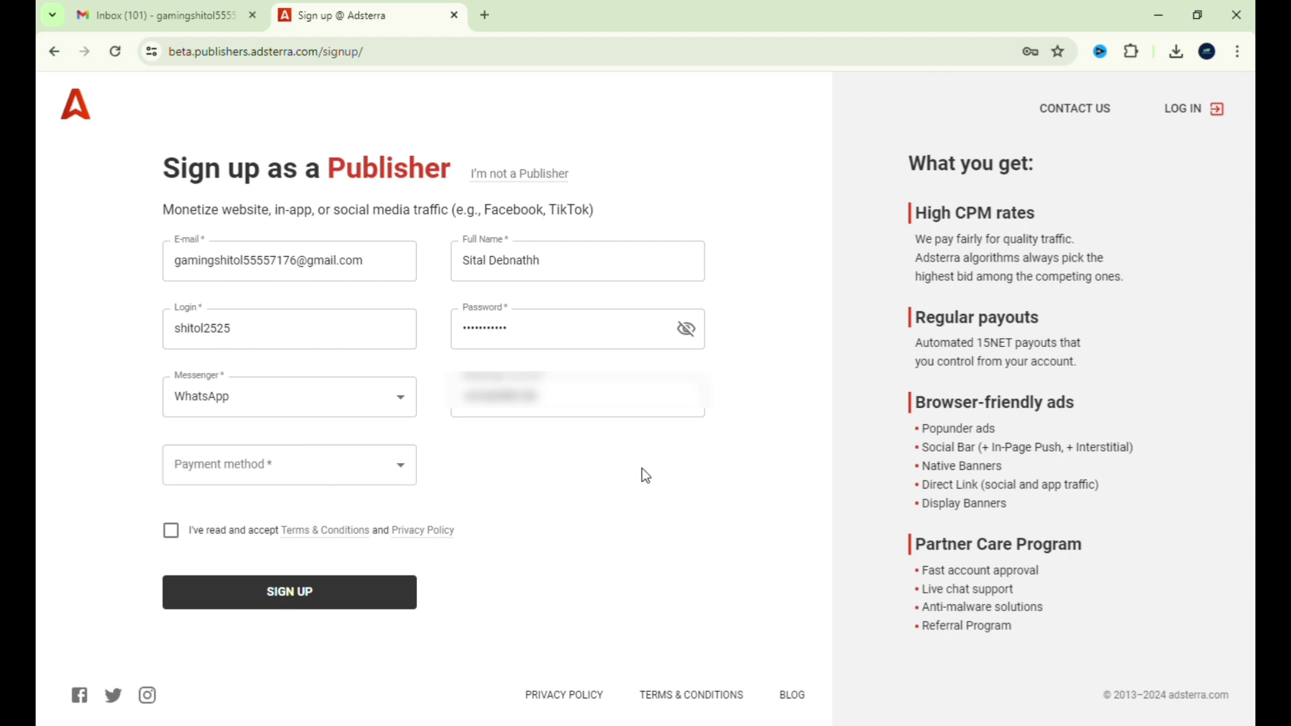
- Choose Webmoney WMZ from the Payment method list
{"action": "left_click", "coordinate": [348, 469]}
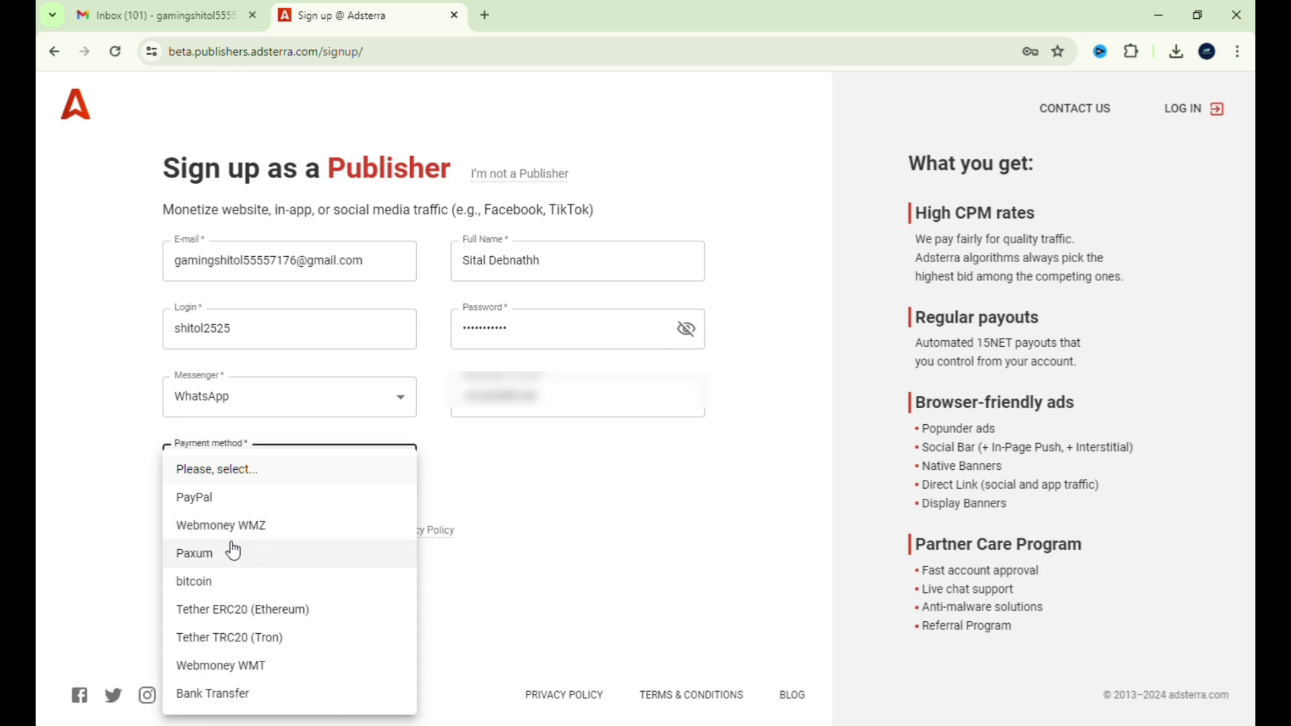
{"action": "left_click", "coordinate": [305, 538]}
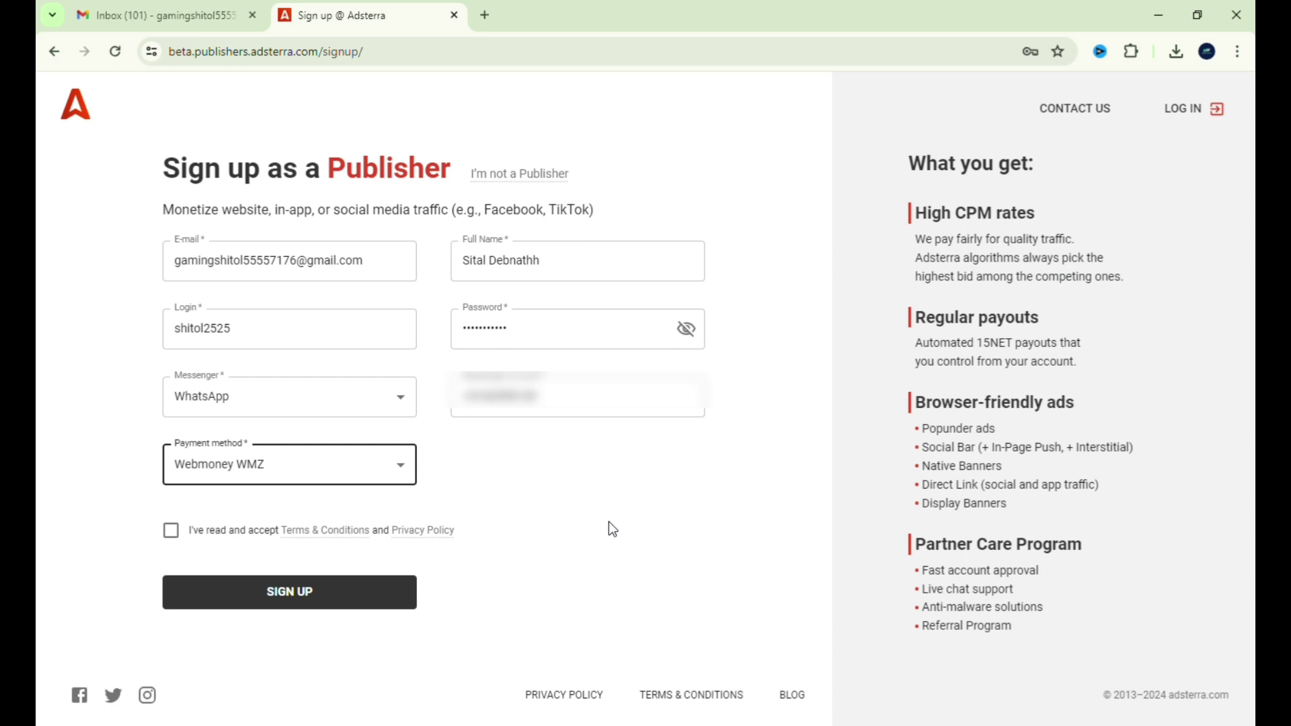
{"action": "left_click", "coordinate": [353, 474]}
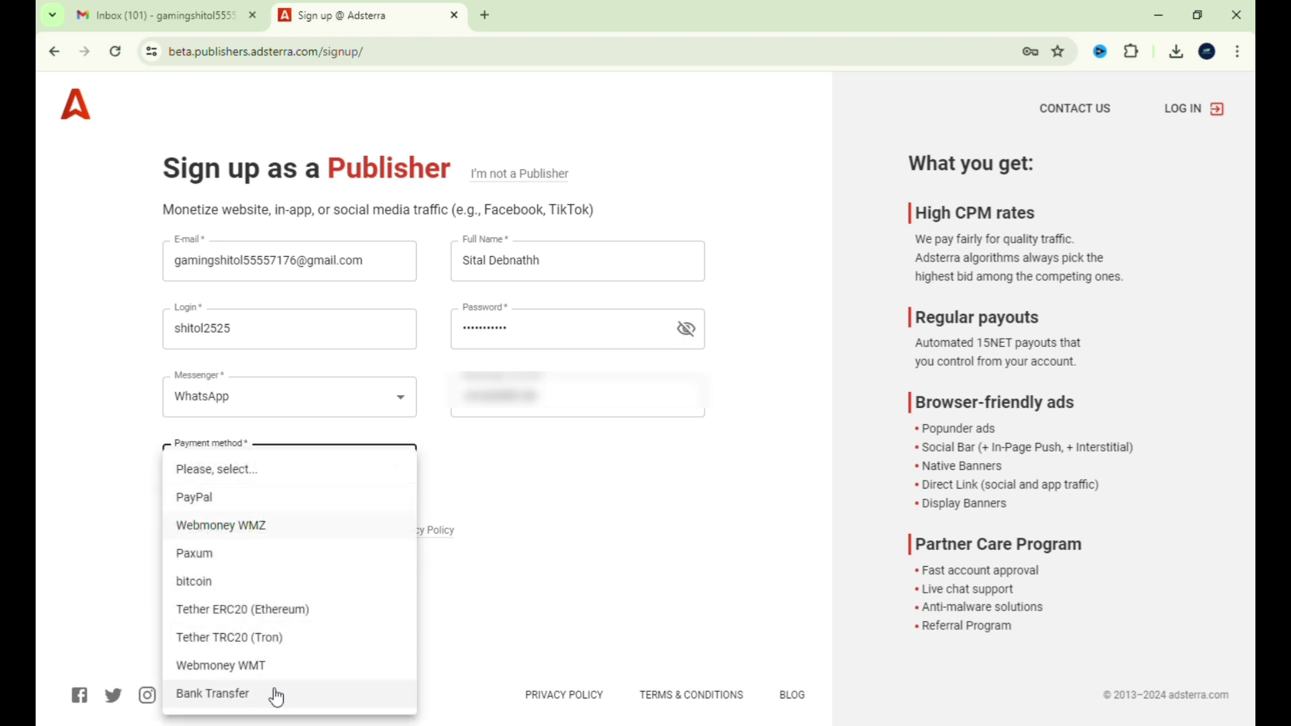
{"action": "left_click", "coordinate": [623, 513]}
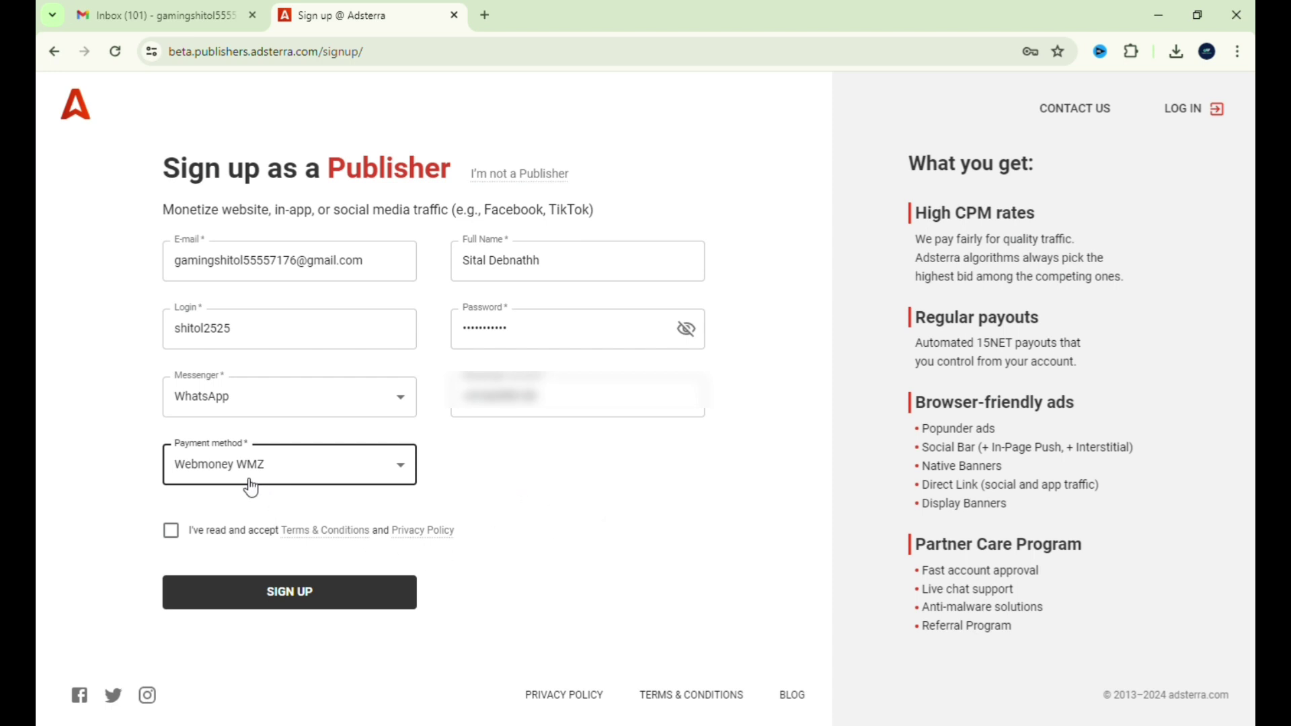
- Accept the Terms & Conditions, submit SIGN UP, and go to the Gmail tab
{"action": "left_click", "coordinate": [172, 530]}
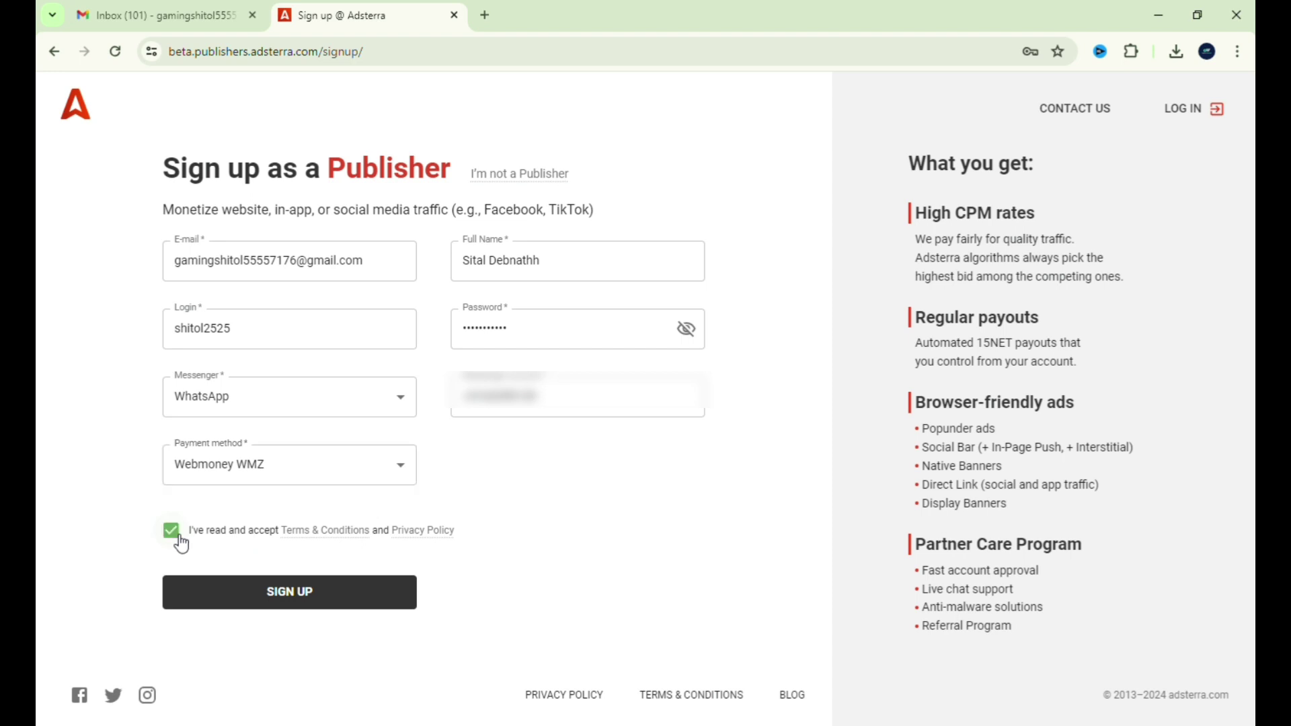
{"action": "left_click", "coordinate": [310, 598]}
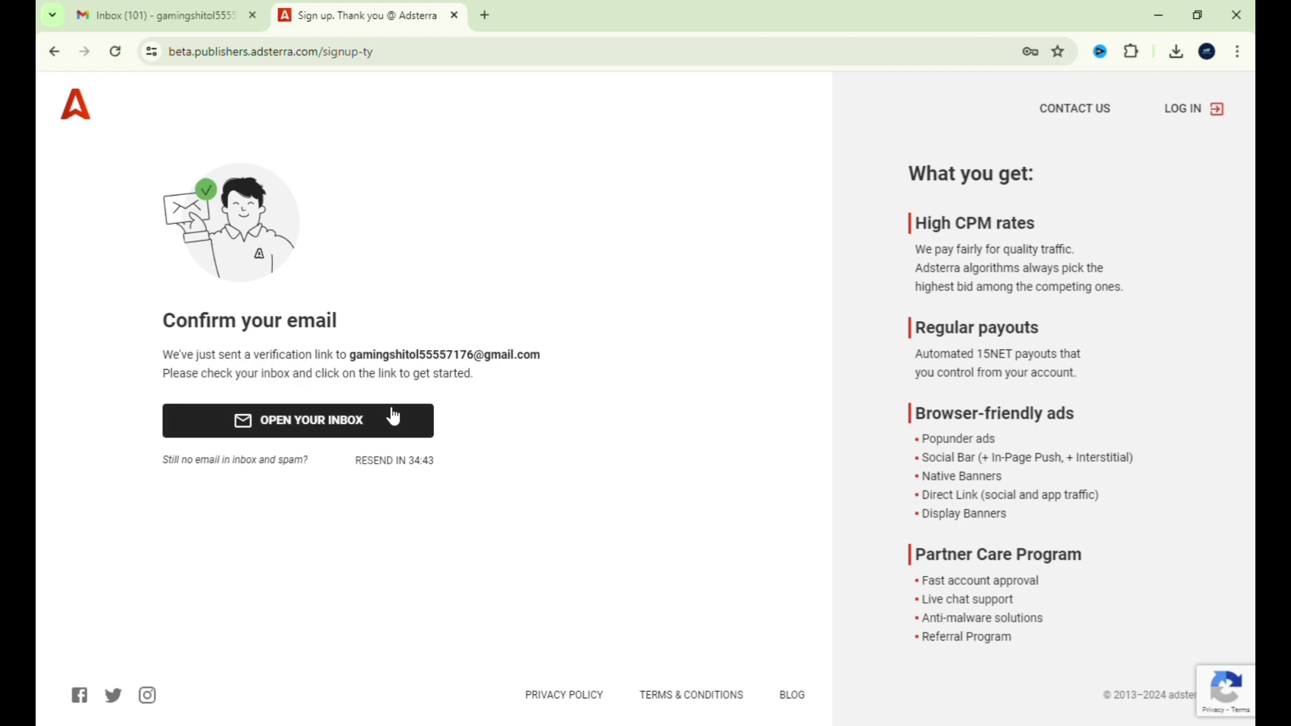
{"action": "left_click", "coordinate": [148, 6]}
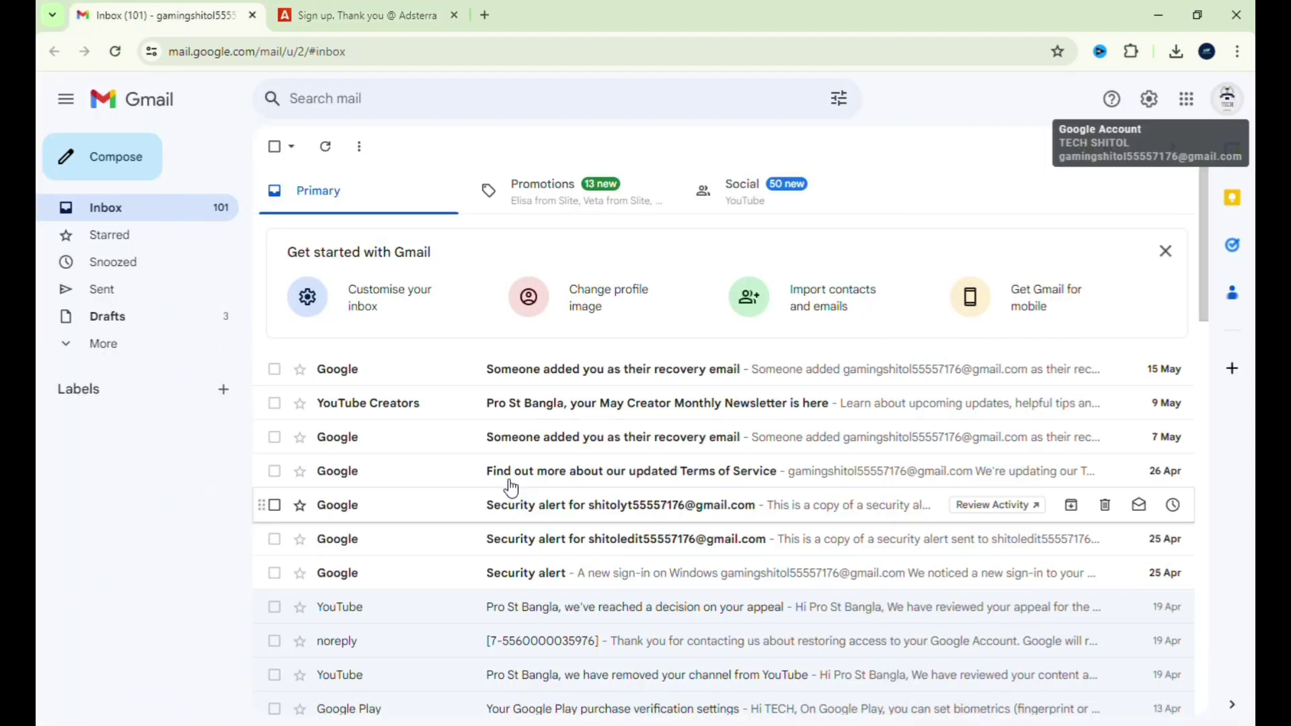
- Reload Gmail, dismiss the notification prompt, and open the Adsterra Team e-mail in Spam
{"action": "left_click", "coordinate": [116, 58]}
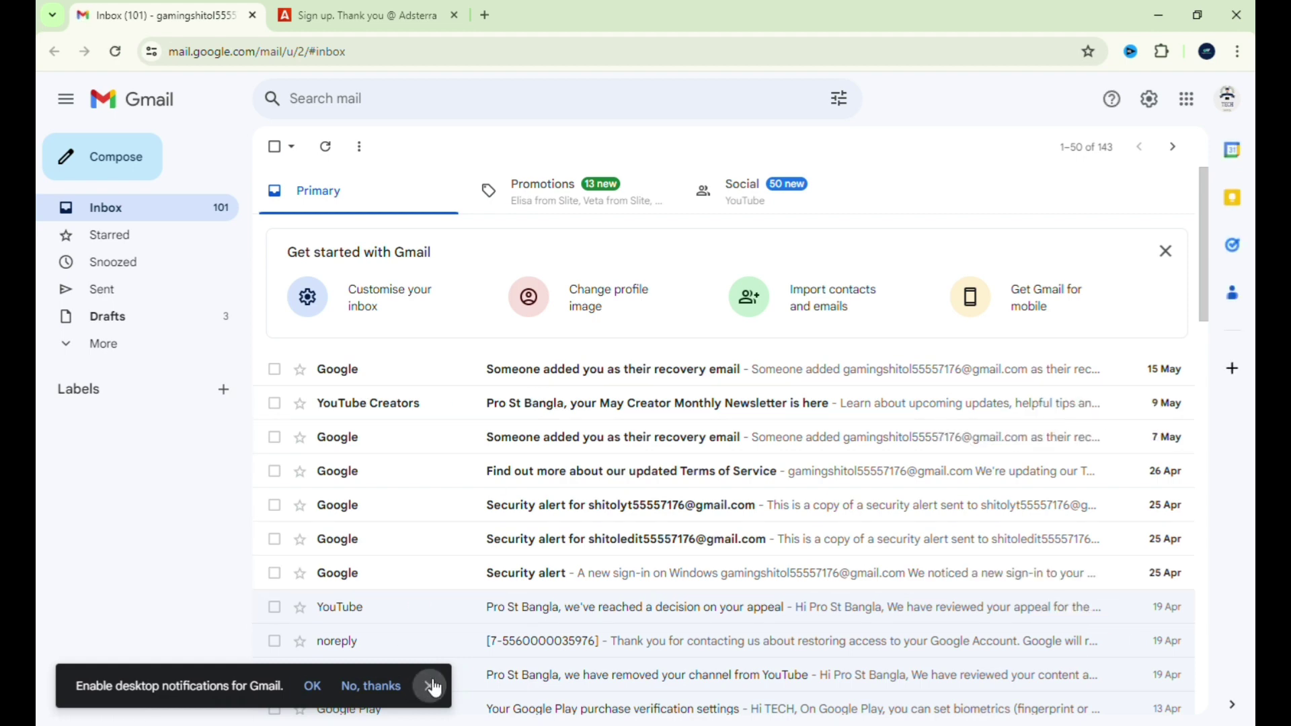
{"action": "left_click", "coordinate": [429, 686]}
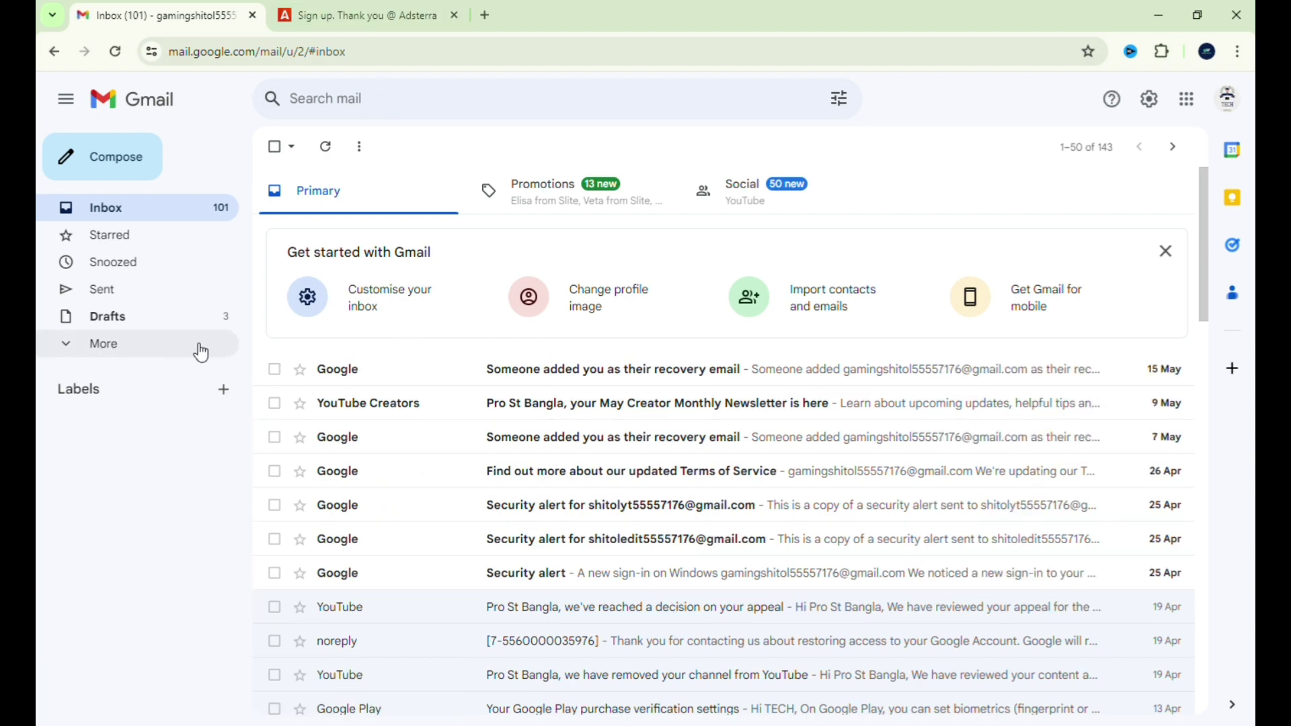
{"action": "left_click", "coordinate": [152, 353]}
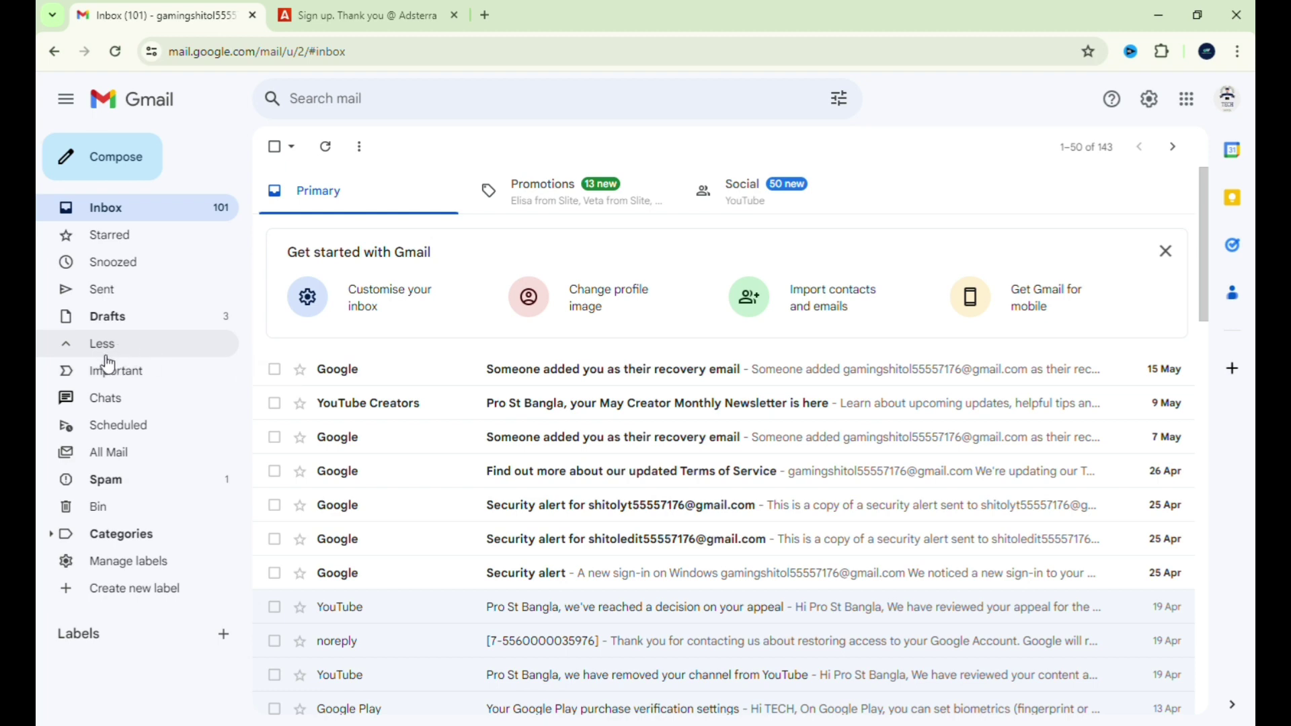
{"action": "left_click", "coordinate": [219, 487]}
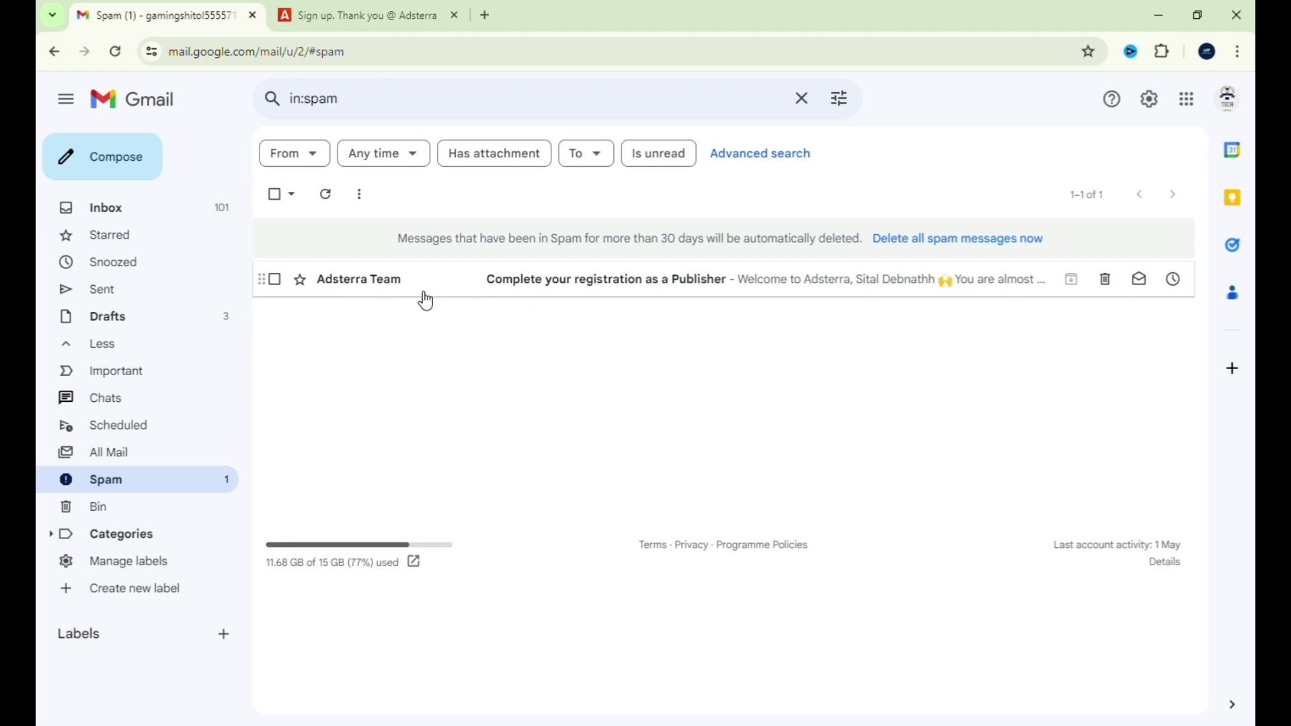
{"action": "left_click", "coordinate": [470, 290]}
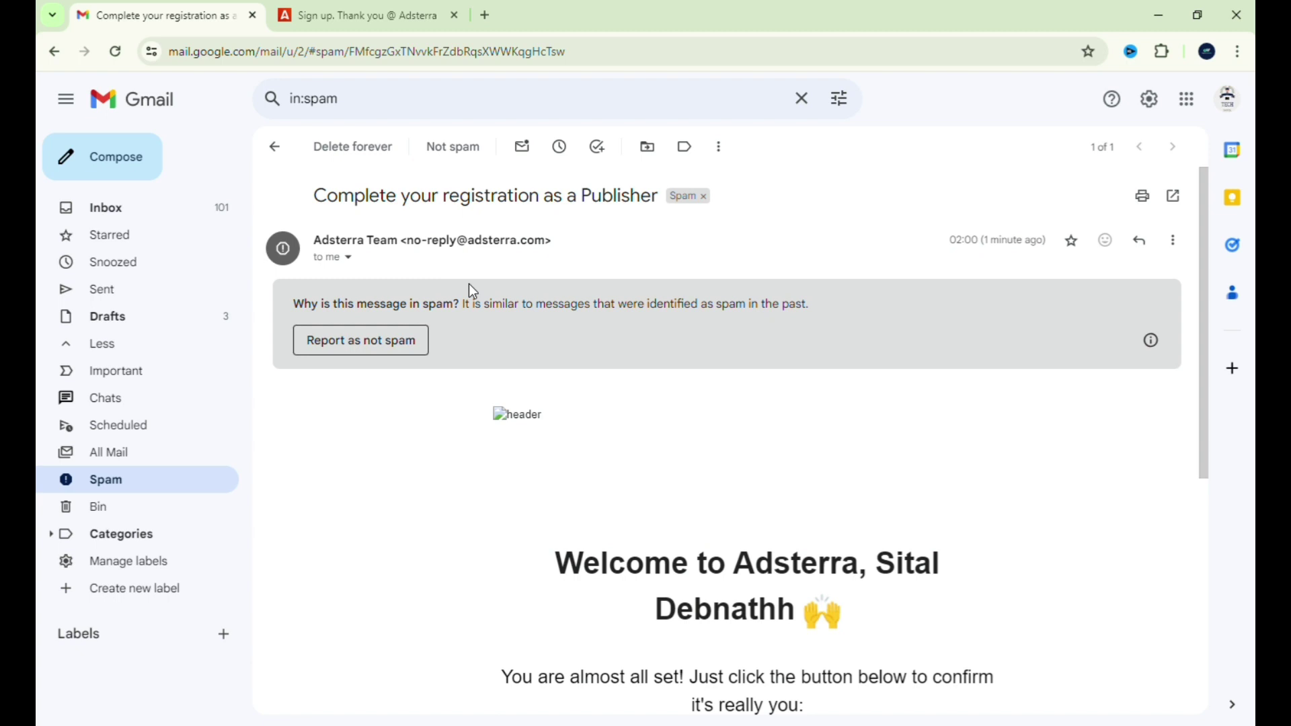
- Press Confirm email in the Adsterra message, then close the confirmation tab
{"action": "scroll", "coordinate": [831, 526], "scroll_direction": "down", "scroll_amount": 3}
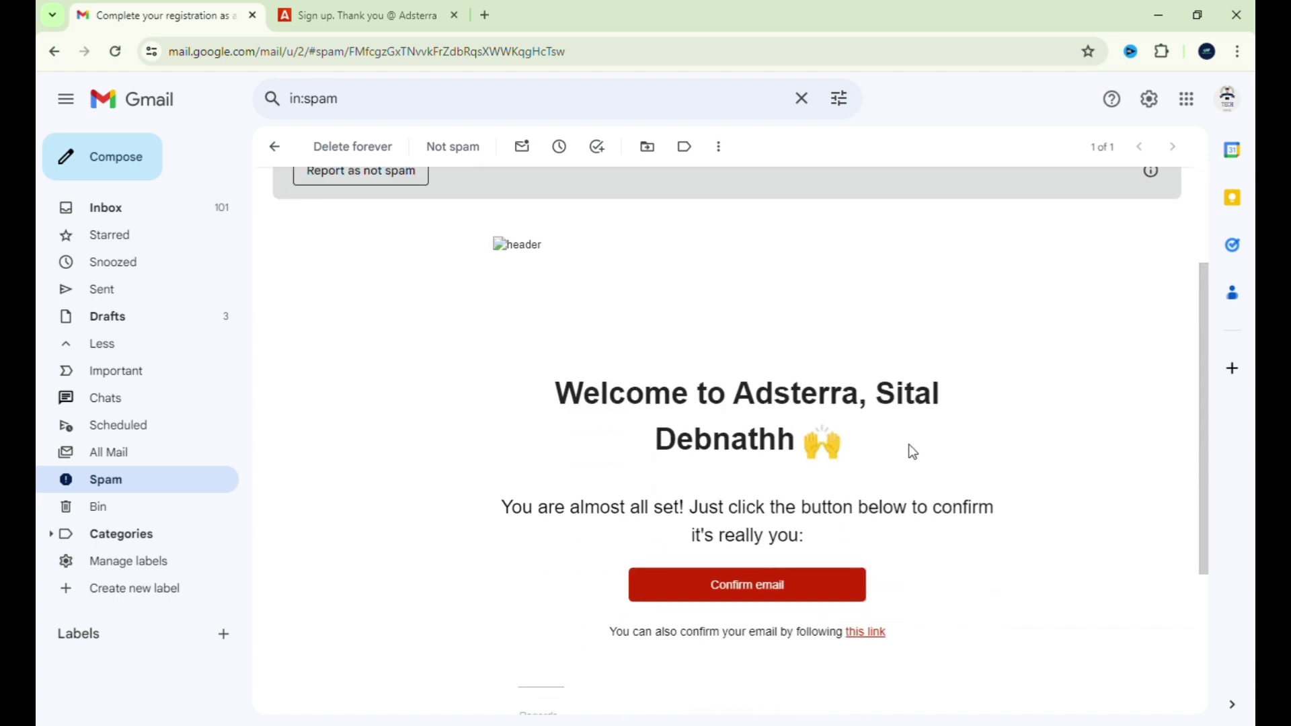
{"action": "left_click_drag", "start_coordinate": [894, 390], "coordinate": [980, 372]}
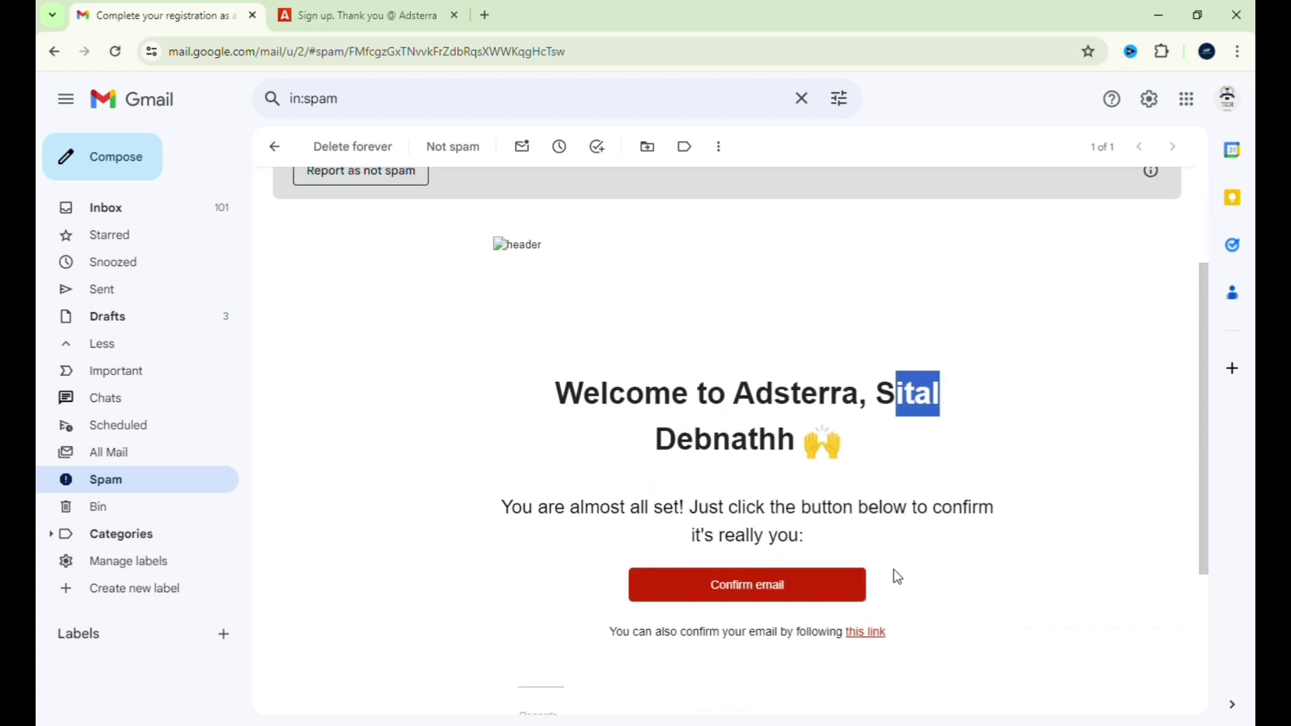
{"action": "left_click_drag", "start_coordinate": [936, 585], "coordinate": [685, 591]}
{"action": "left_click", "coordinate": [1069, 473]}
{"action": "scroll", "coordinate": [1046, 461], "scroll_direction": "down", "scroll_amount": 3}
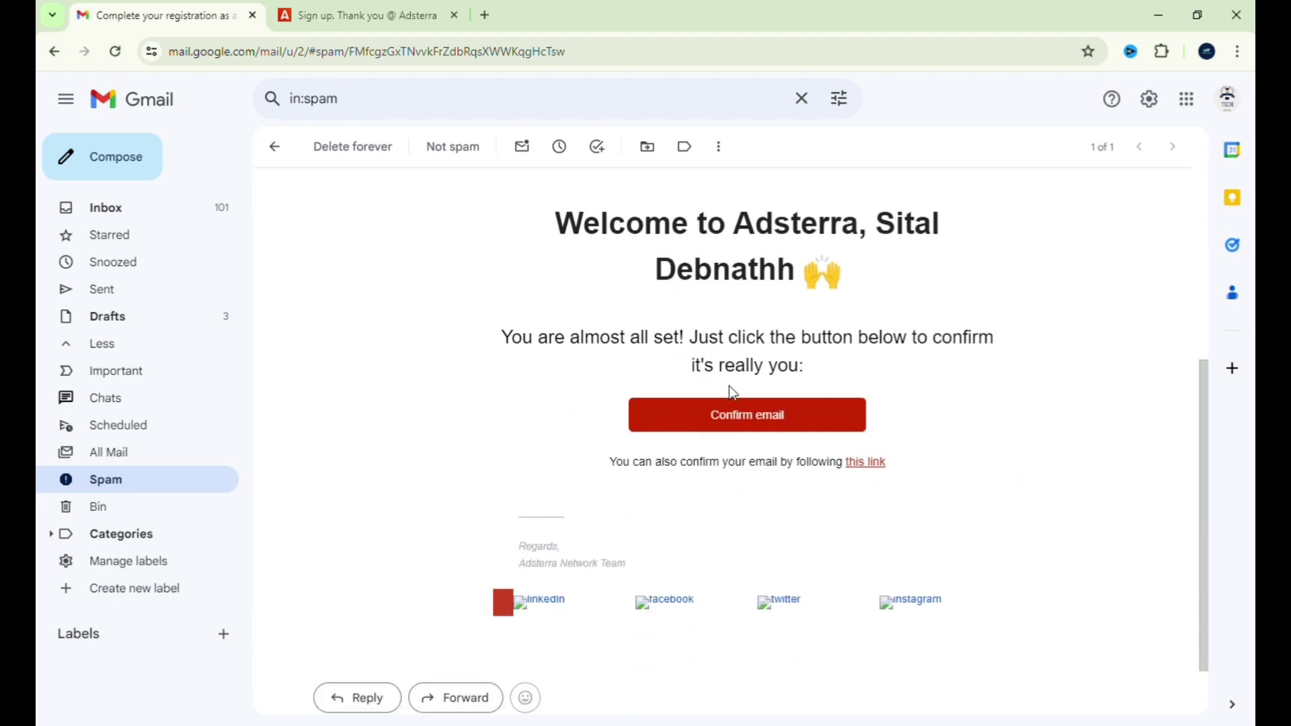
{"action": "left_click", "coordinate": [781, 424]}
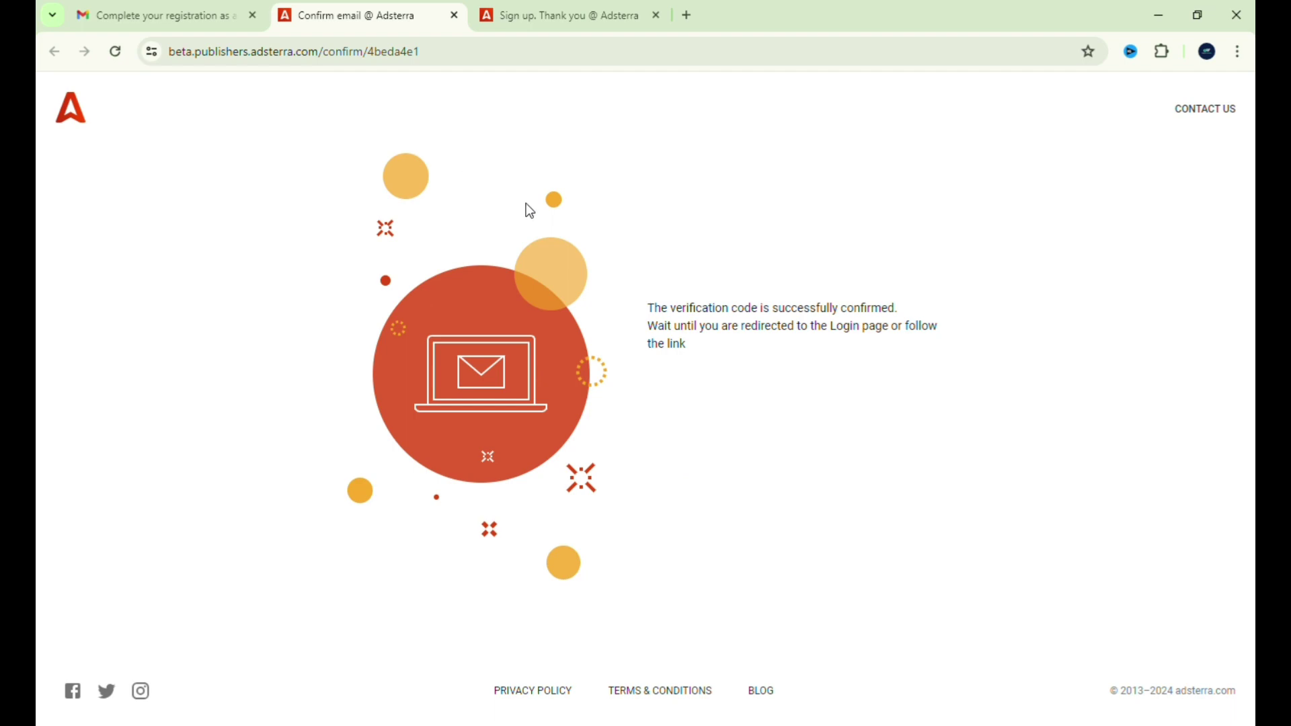
{"action": "left_click", "coordinate": [455, 15]}
- Swap the sign-up tab for a new one, search Google for adsterra, and show adsterra.com's LOG IN options
{"action": "left_click", "coordinate": [478, 15]}
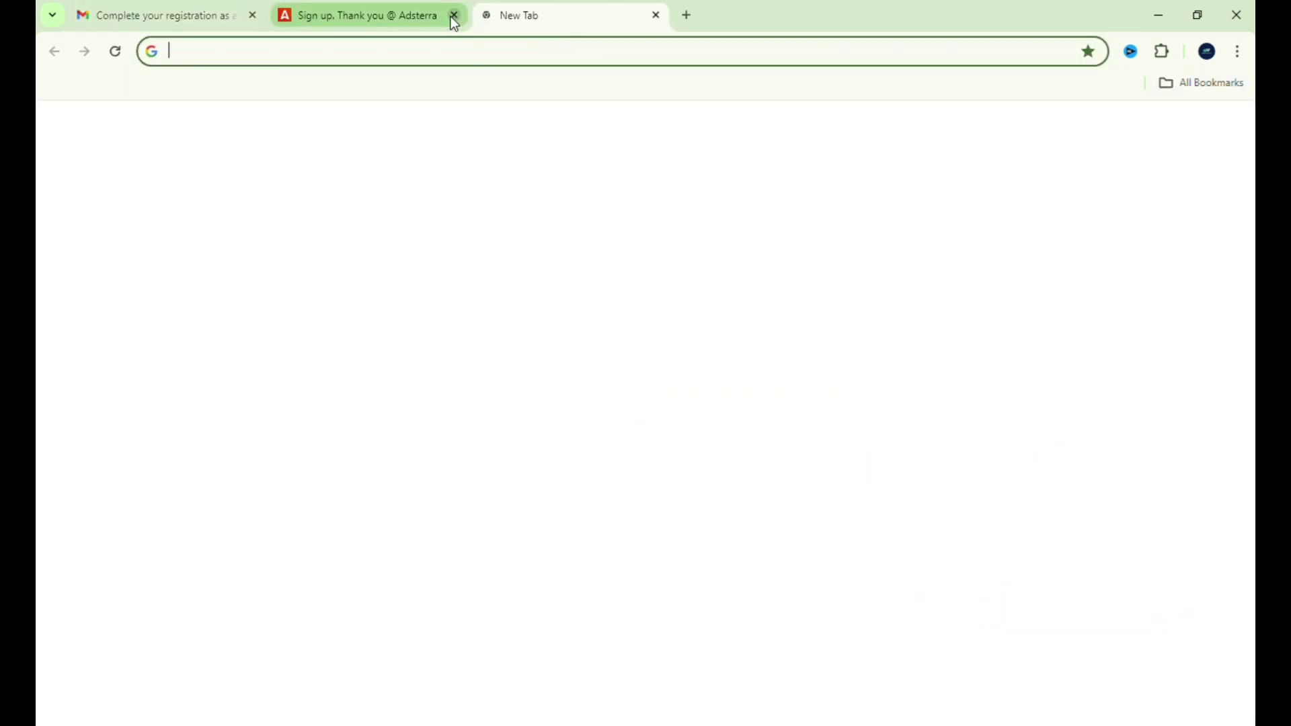
{"action": "left_click", "coordinate": [454, 15]}
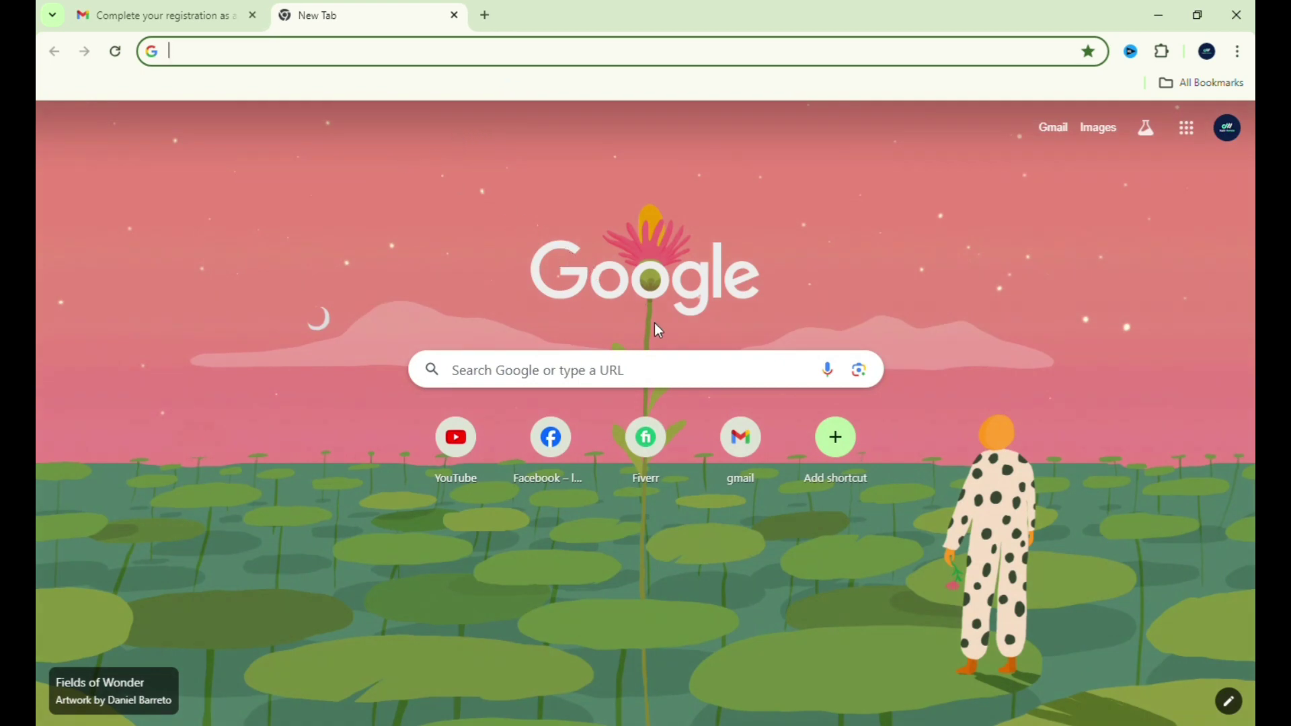
{"action": "left_click", "coordinate": [636, 369]}
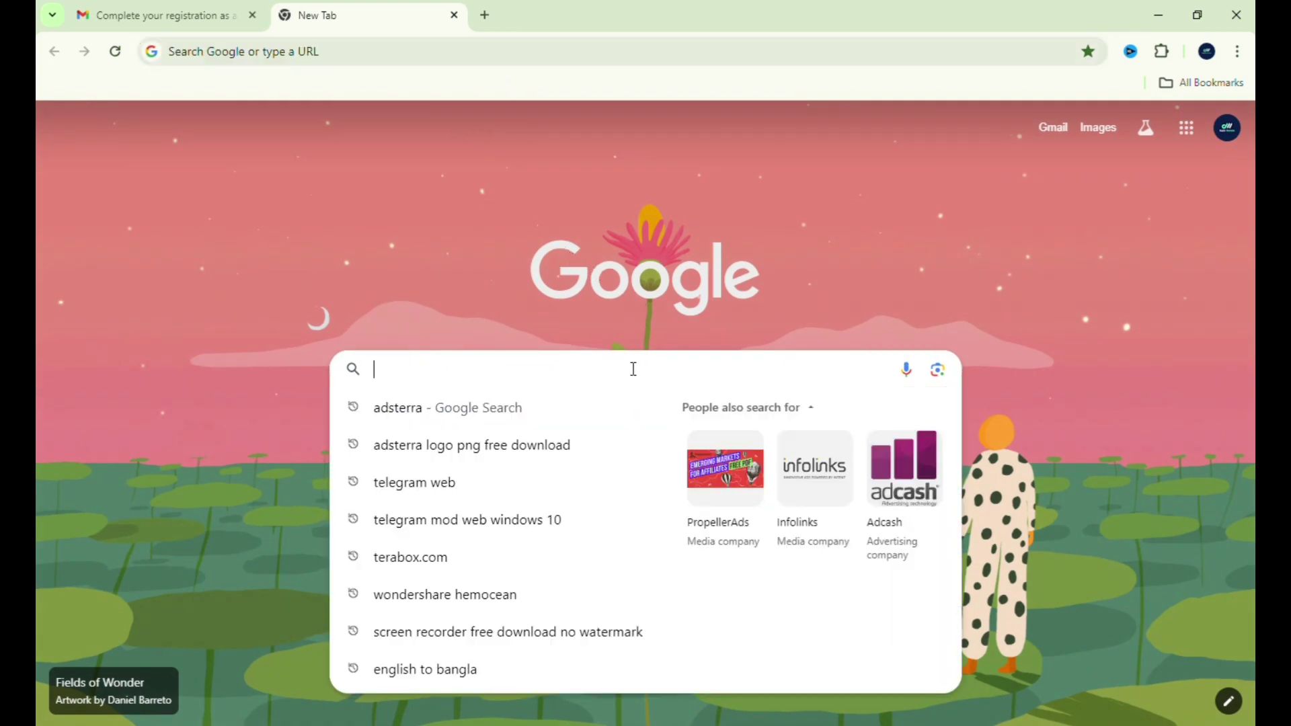
{"action": "left_click", "coordinate": [540, 408]}
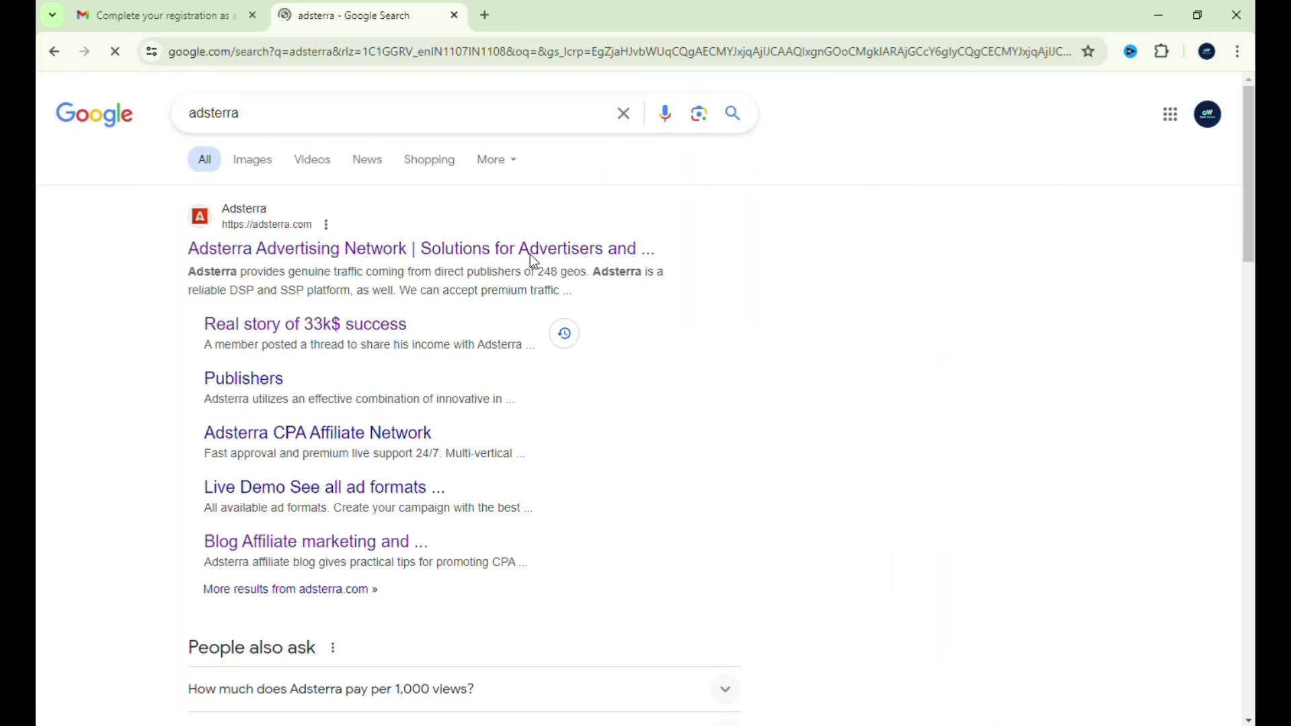
{"action": "left_click", "coordinate": [338, 250]}
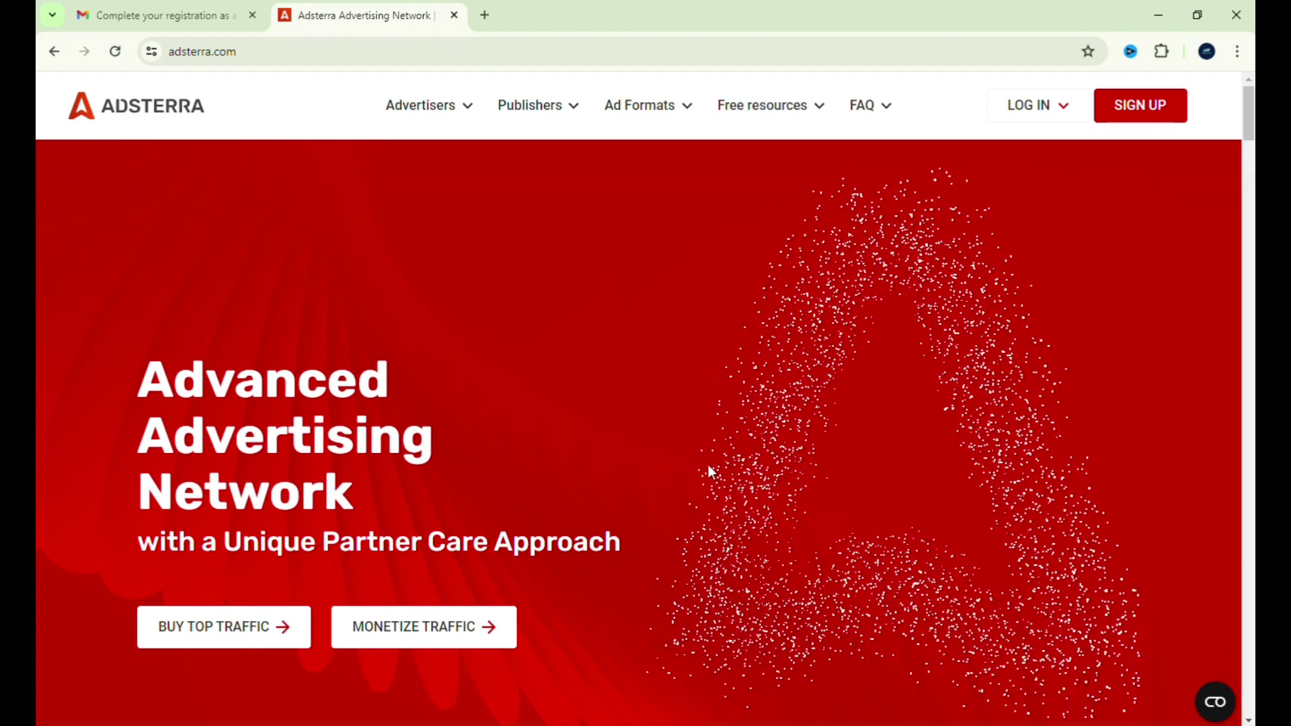
{"action": "left_click", "coordinate": [1058, 106]}
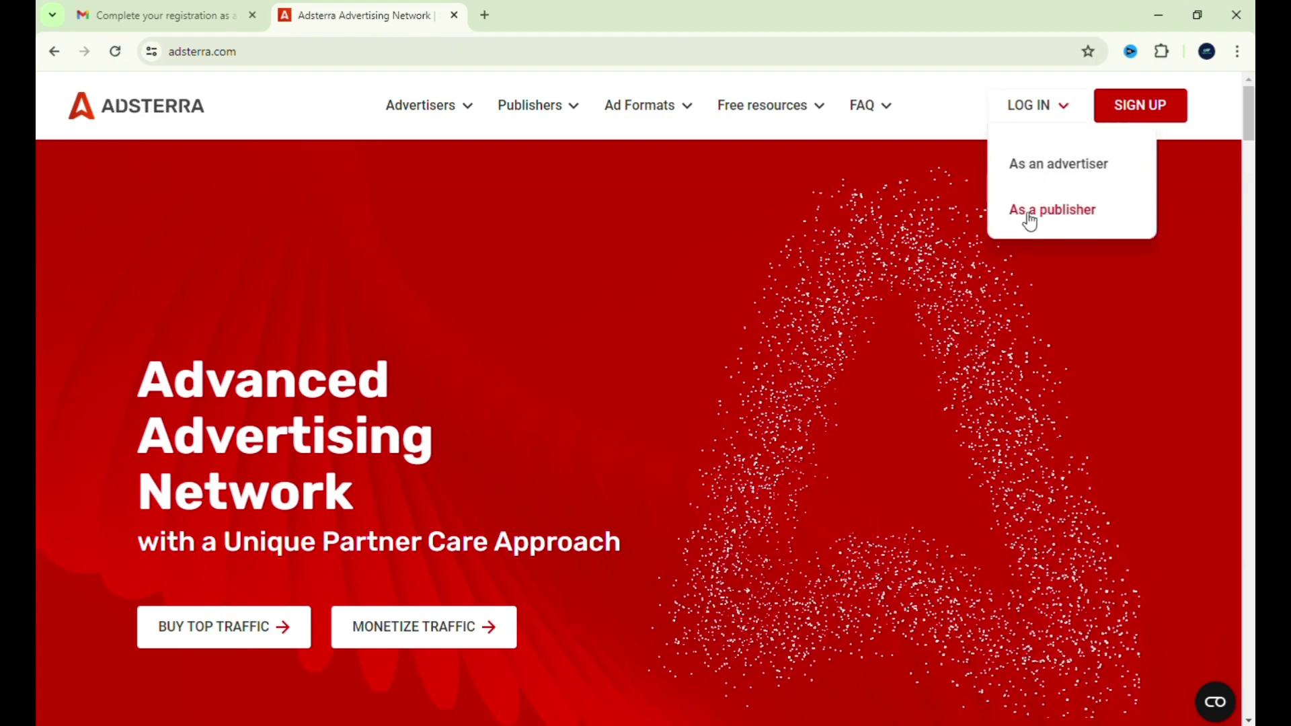
- Choose As a publisher, fill the saved e-mail and password, and log in
{"action": "left_click", "coordinate": [1089, 211]}
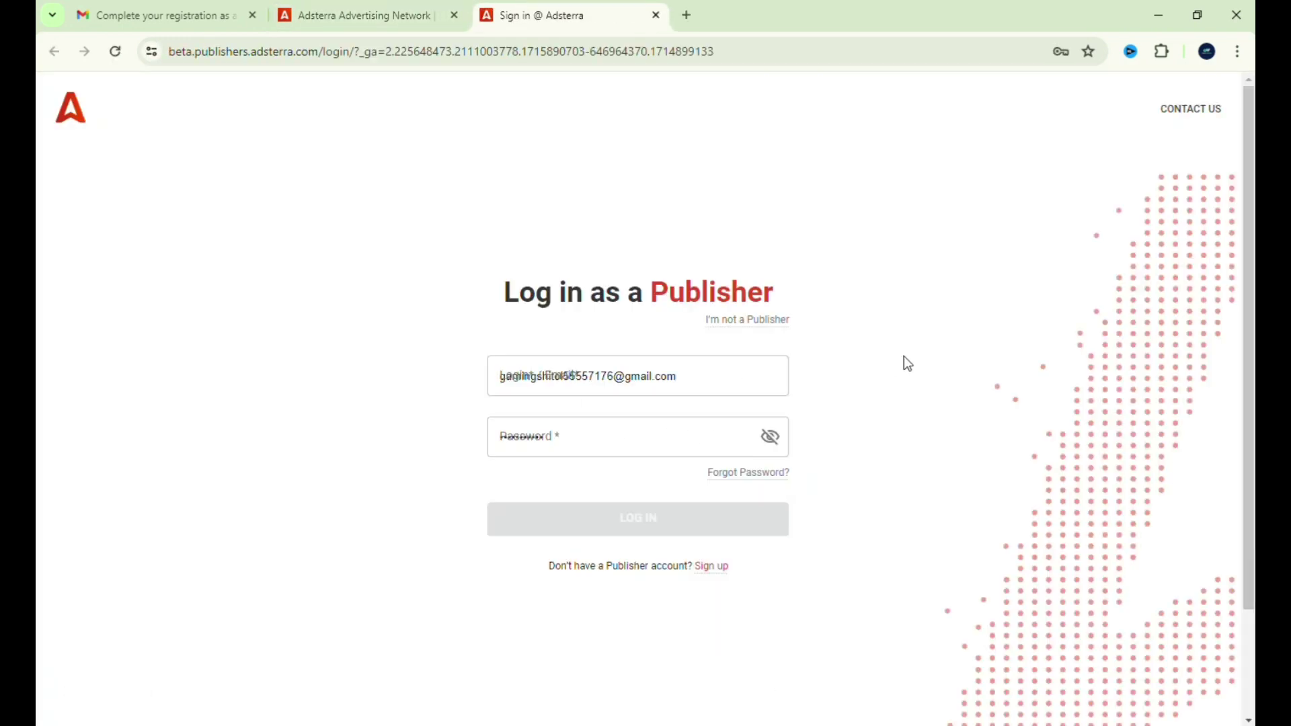
{"action": "left_click", "coordinate": [904, 356]}
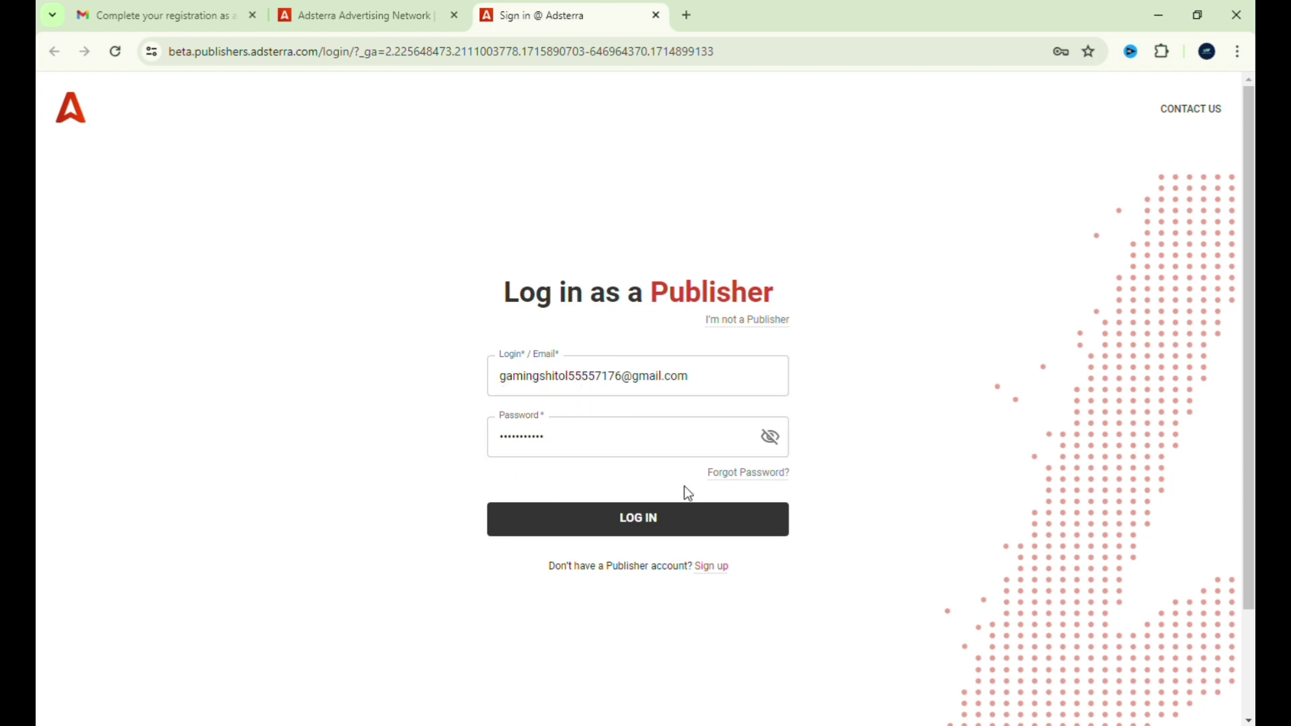
{"action": "left_click", "coordinate": [625, 522]}
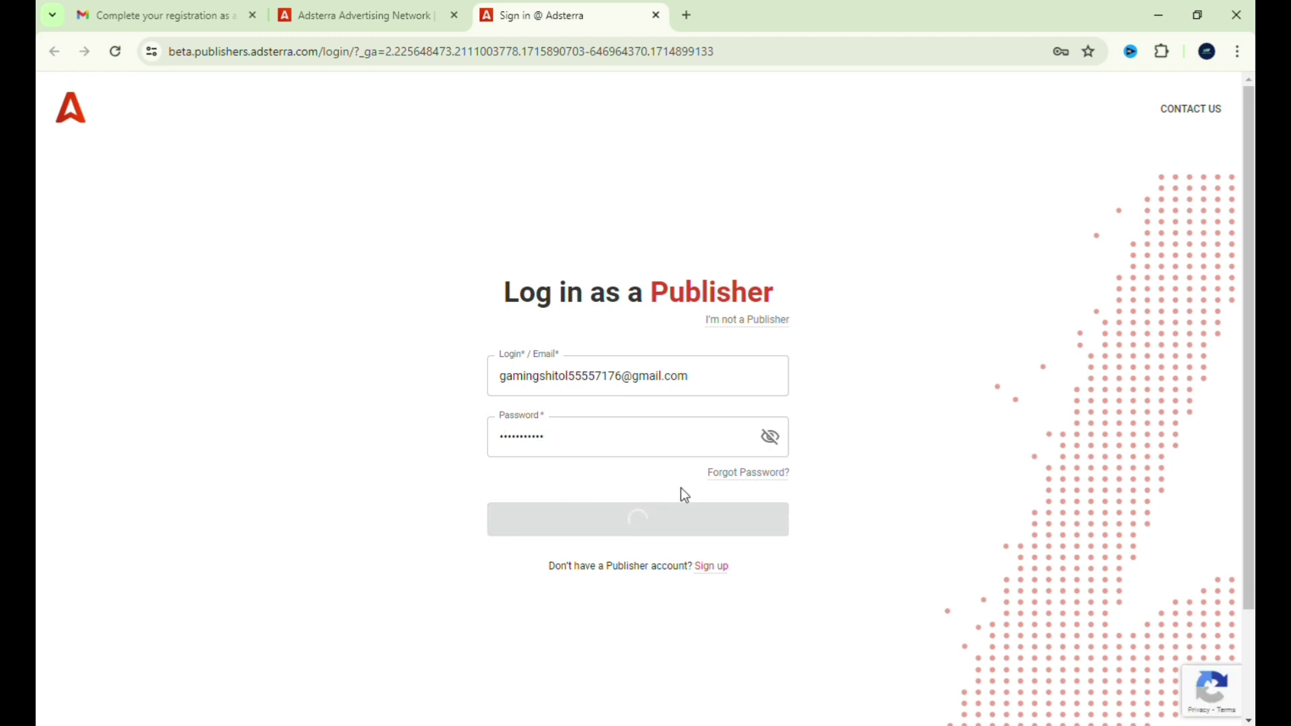